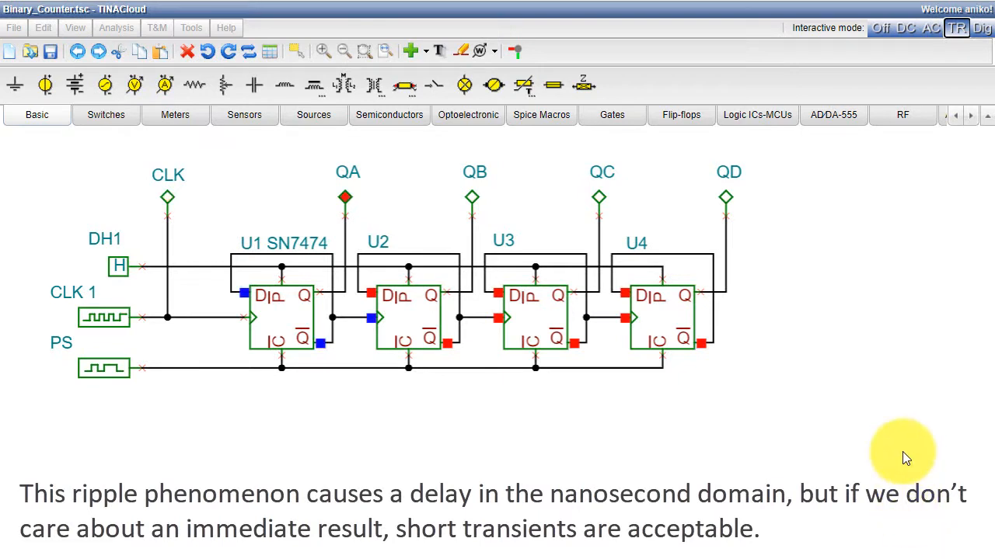
Step: Stop the interactive simulation and set the CLK clock source's frequency to 100M
click(877, 40)
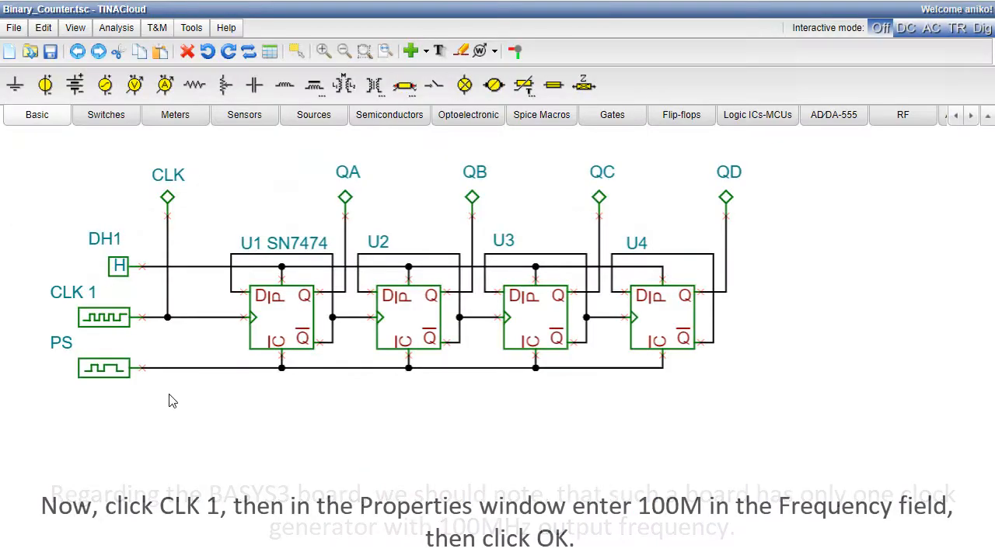
double_click(115, 326)
click(617, 288)
double_click(615, 288)
text(100M)
click(571, 474)
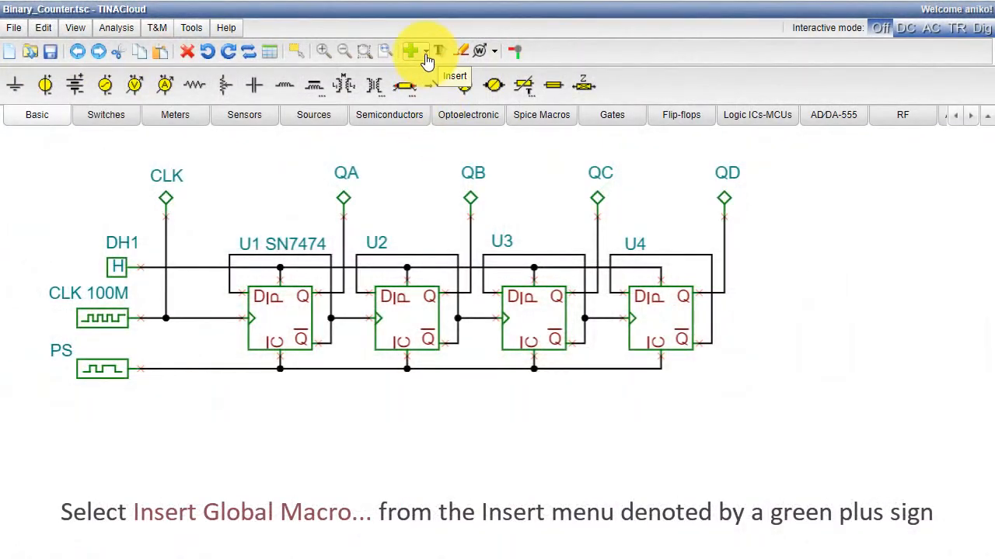
Step: Insert the global macro prescaler and place it below the clock and pulse sources
click(427, 55)
click(465, 90)
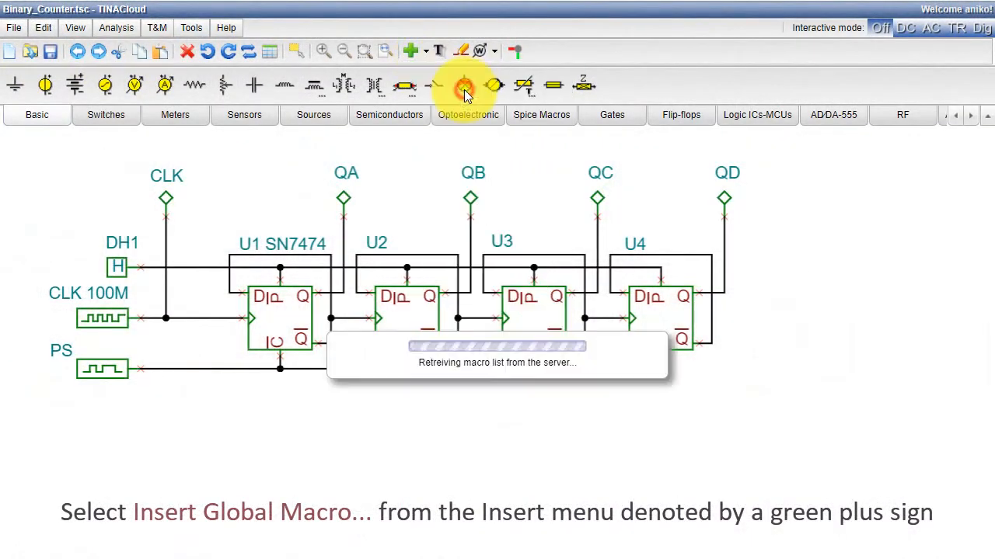
drag(638, 223, 632, 302)
click(588, 298)
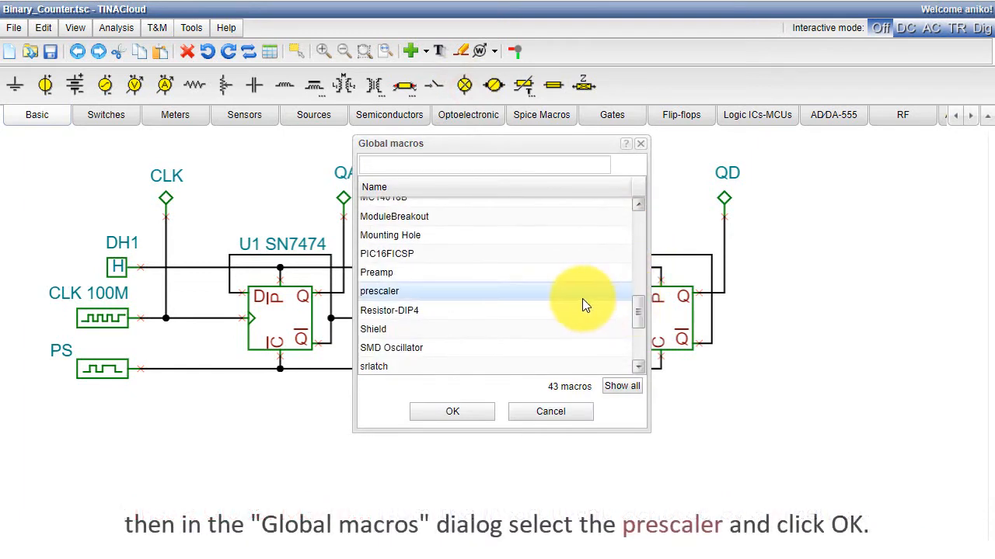
click(582, 298)
click(455, 415)
click(272, 449)
click(446, 507)
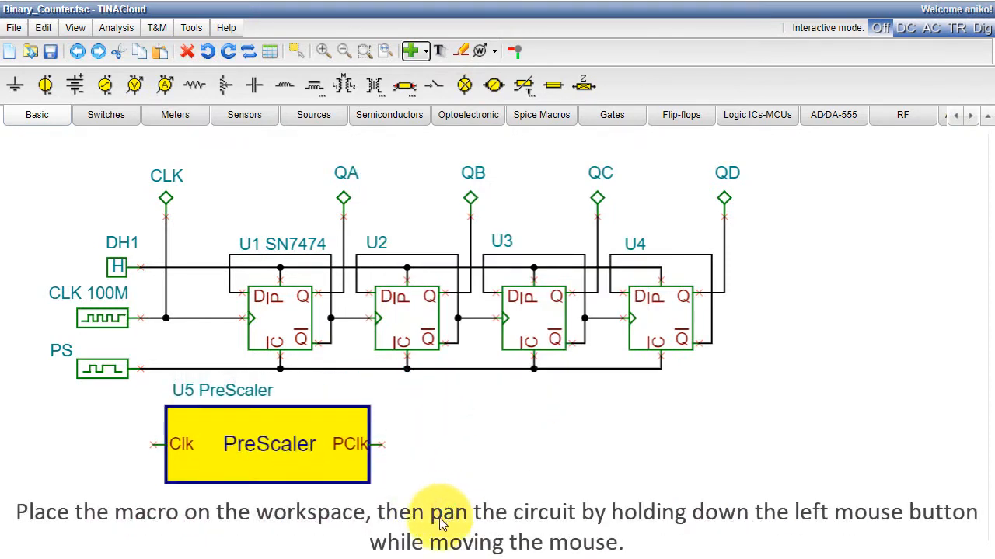
Step: Move the 100M clock source well away from the counter, tidy the PS label beside its source, and delete the stretched clock wire
drag(286, 552, 531, 553)
drag(340, 322, 56, 324)
drag(299, 356, 295, 382)
click(247, 321)
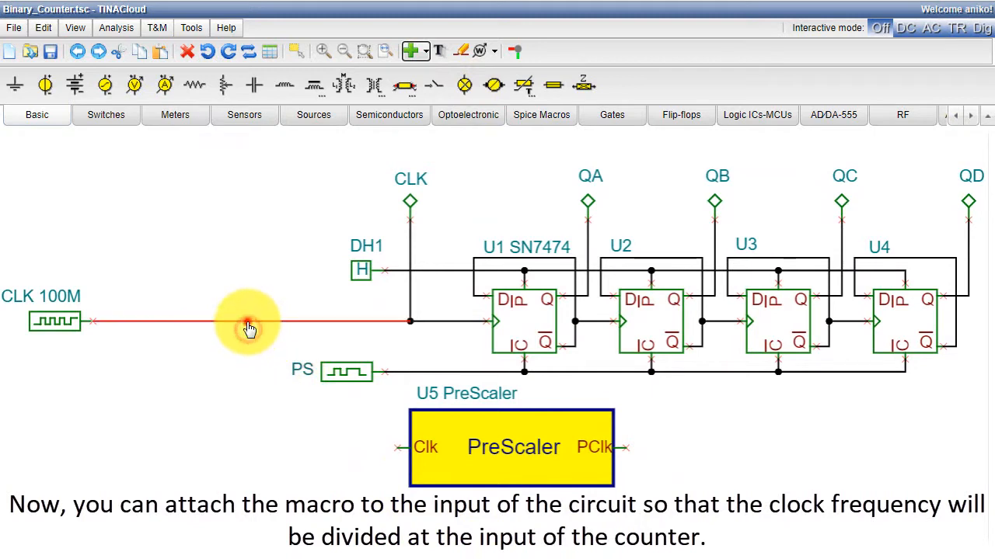
key(Delete)
Step: Move the PreScaler between the clock source and the counter, wiring Clk to the source and PClk to the counter's clock line
drag(474, 472, 200, 345)
drag(346, 321, 409, 323)
drag(93, 321, 118, 321)
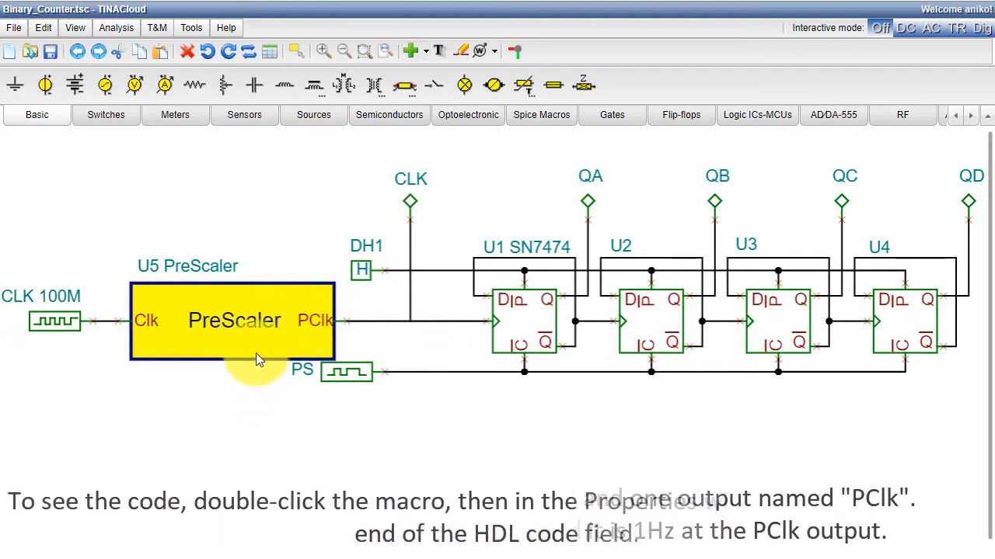
Step: Examine the HDL code of the PreScaler macro, including its clock division process
double_click(230, 352)
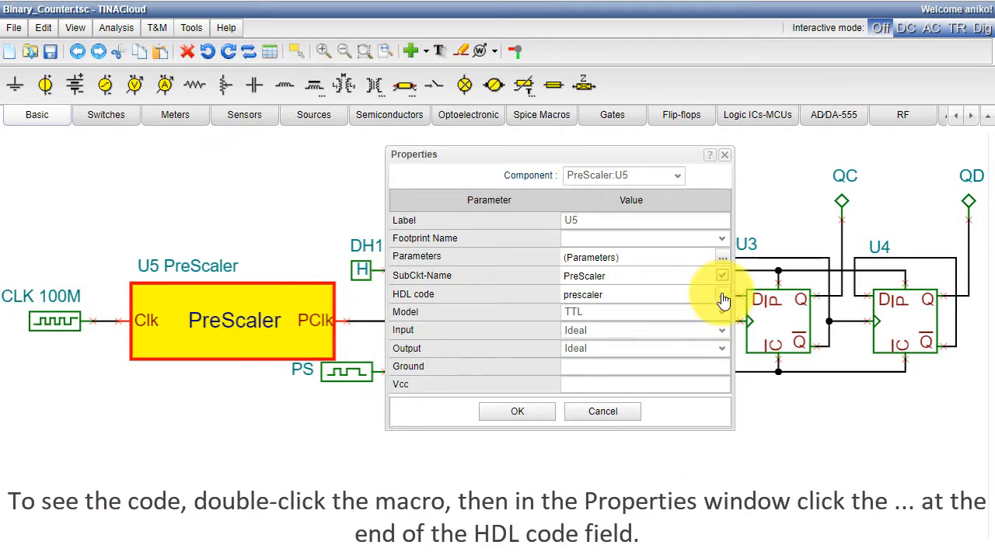
click(722, 298)
drag(763, 255, 698, 338)
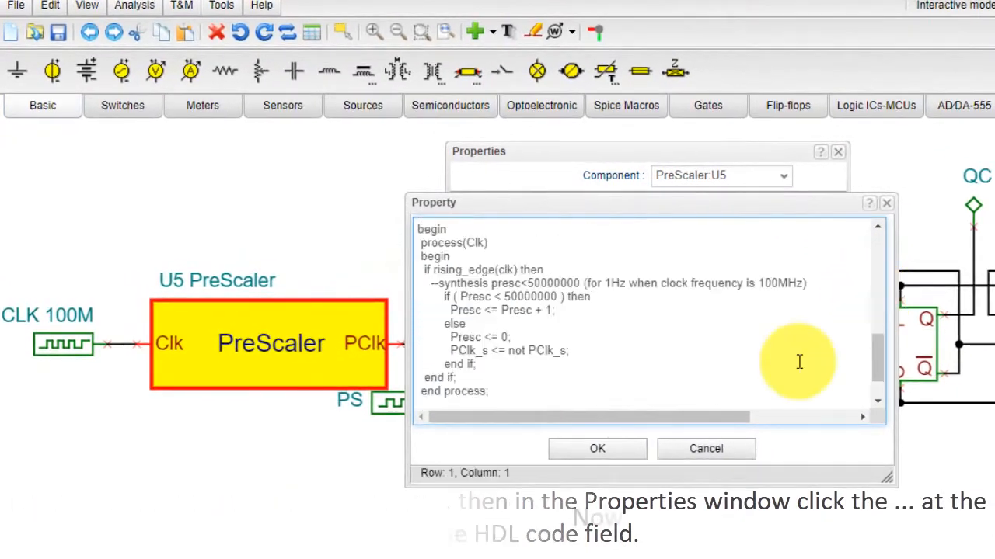
click(598, 455)
click(598, 452)
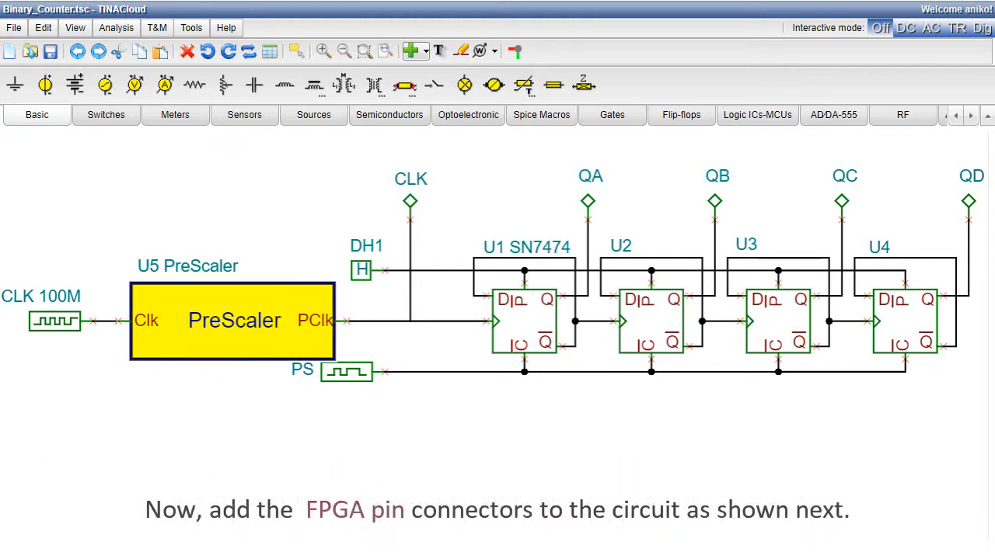
Step: Place an FPGA pin connector above the PreScaler's input and wire it to the line between the clock source and Clk
click(970, 117)
click(971, 117)
click(910, 115)
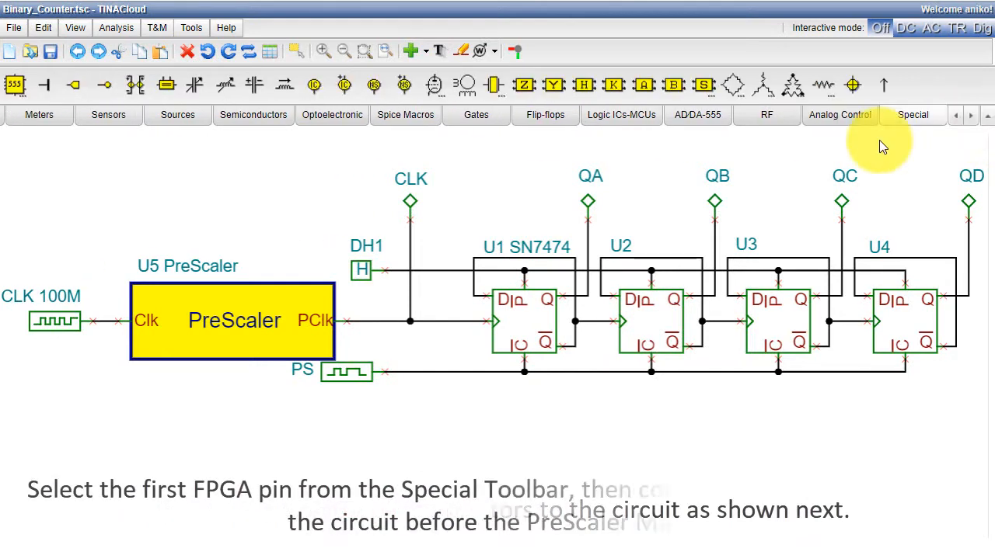
click(884, 84)
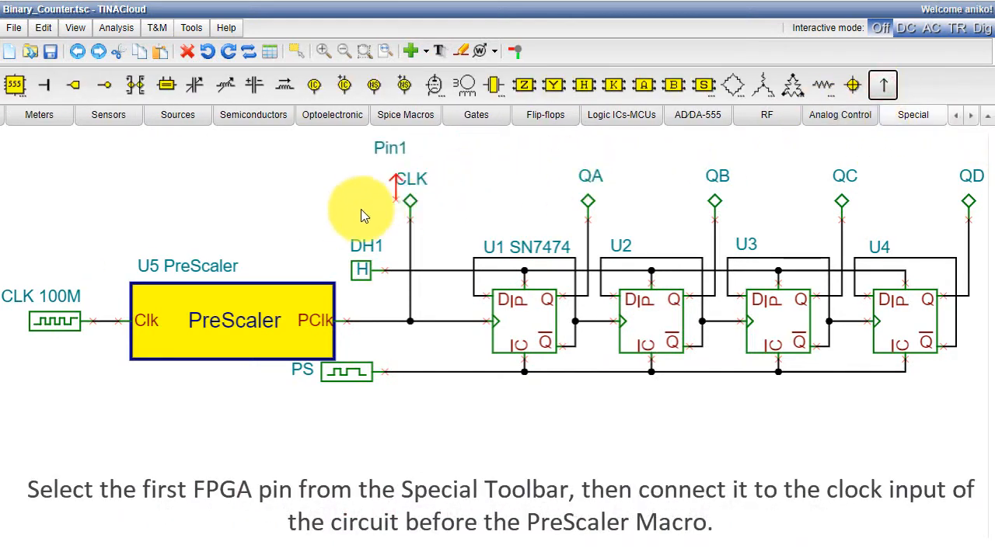
click(107, 232)
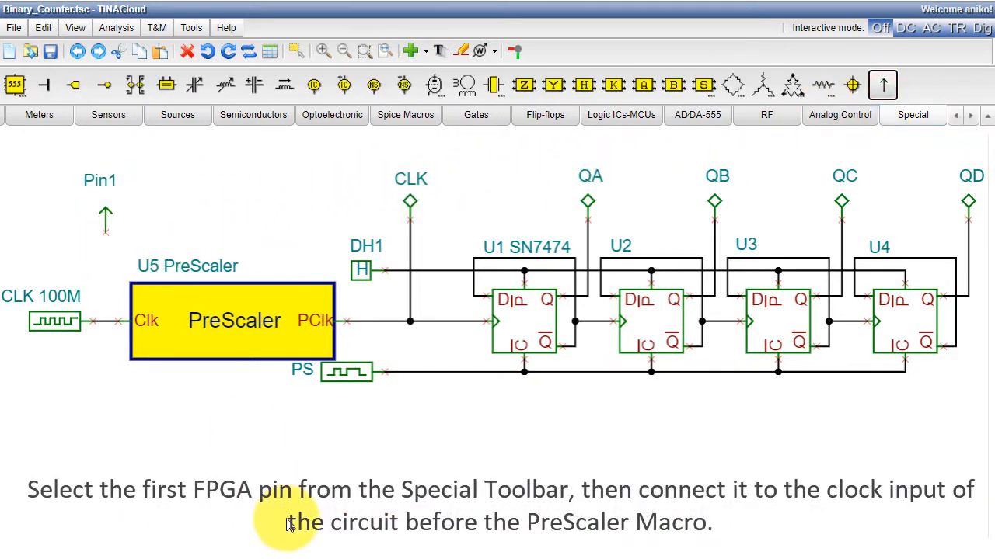
right_click(289, 526)
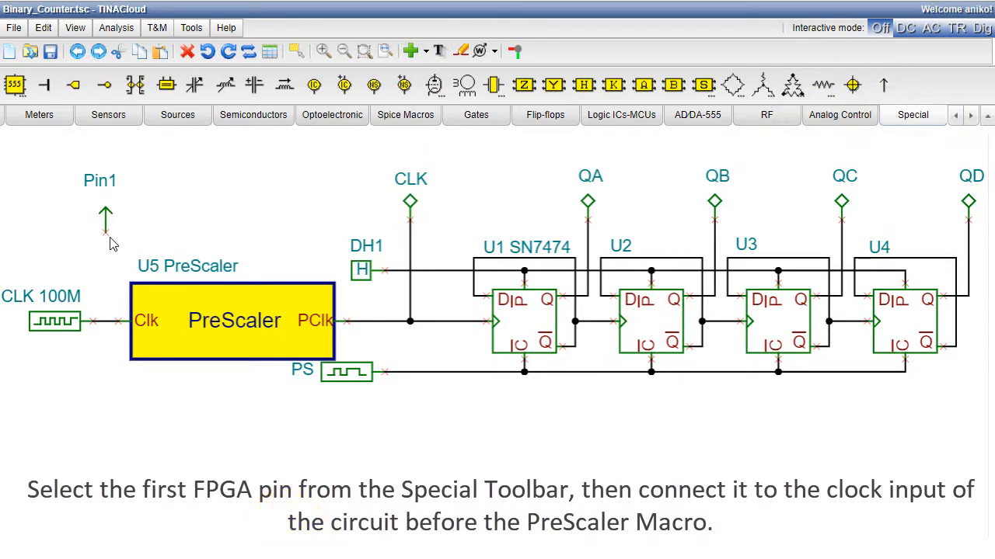
drag(106, 230, 110, 320)
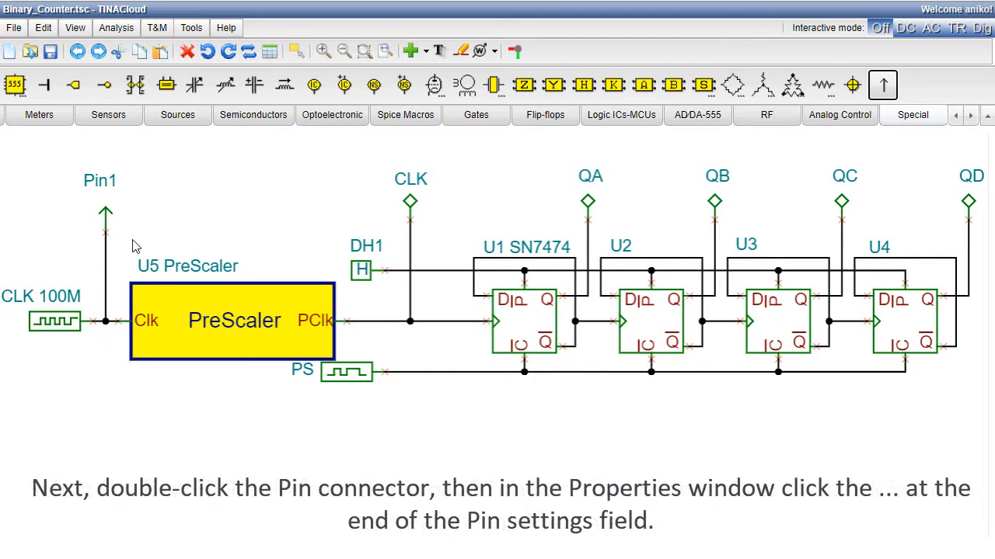
Step: Assign the clock input's FPGA pin to Clk on the Digilent Basys 3 Artix-7 FPGA Trainer Board and label it Clk
double_click(121, 198)
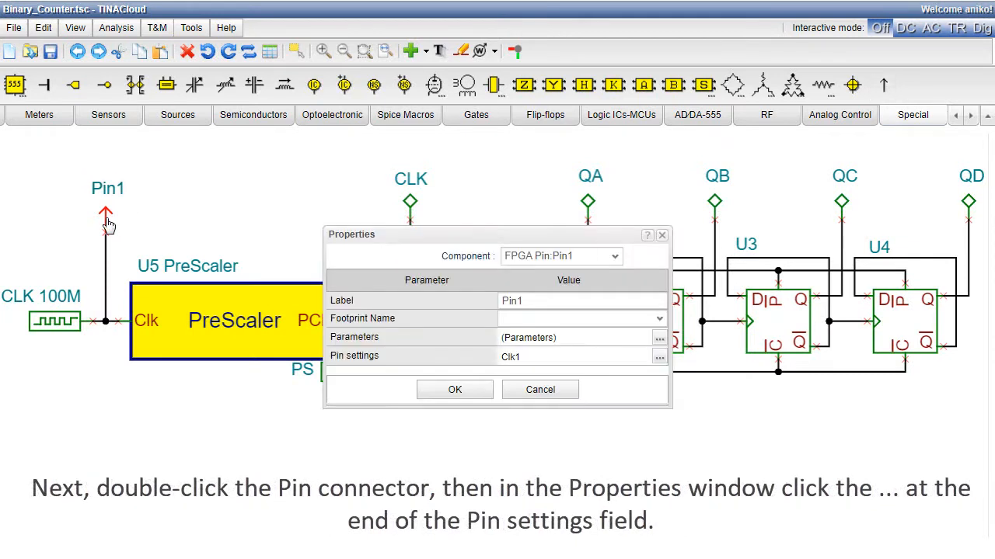
click(659, 359)
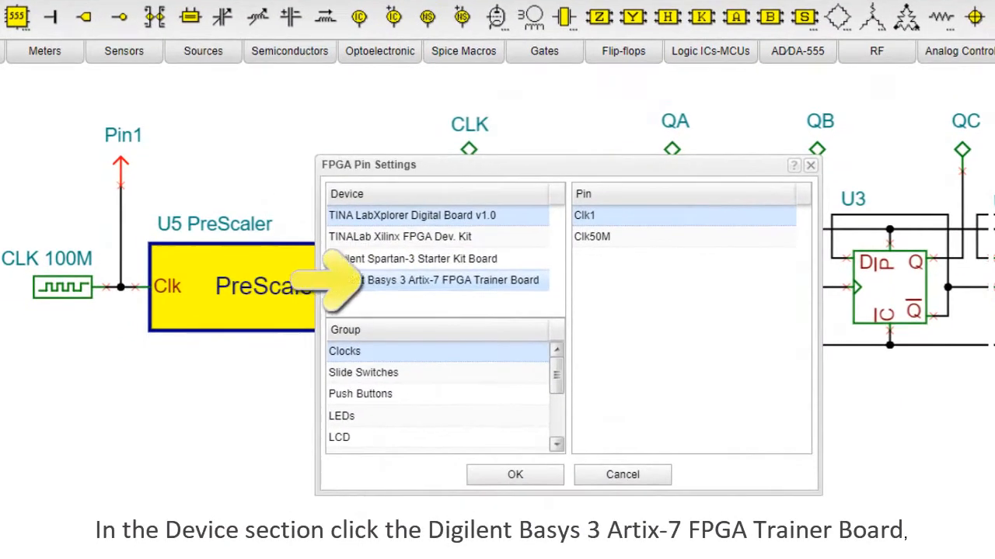
click(380, 314)
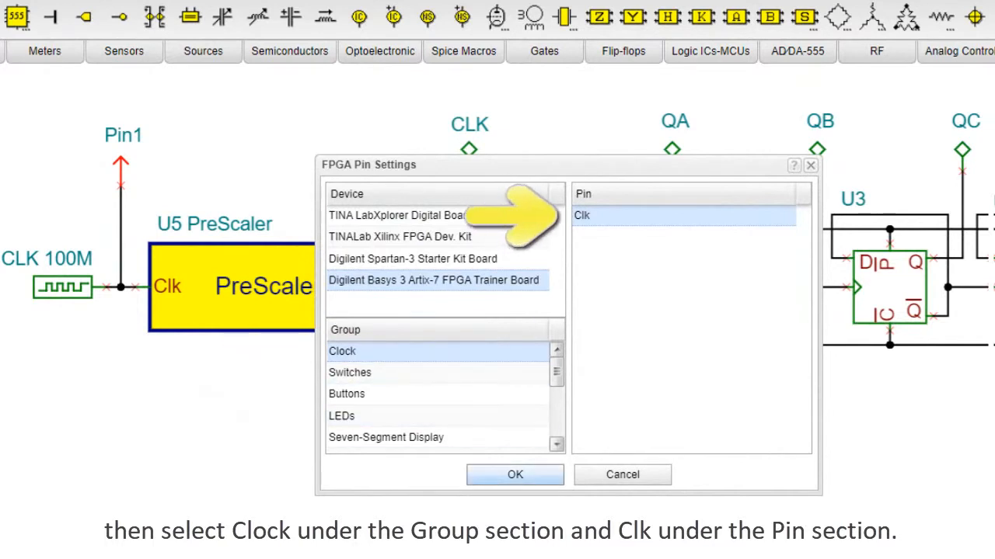
key(Return)
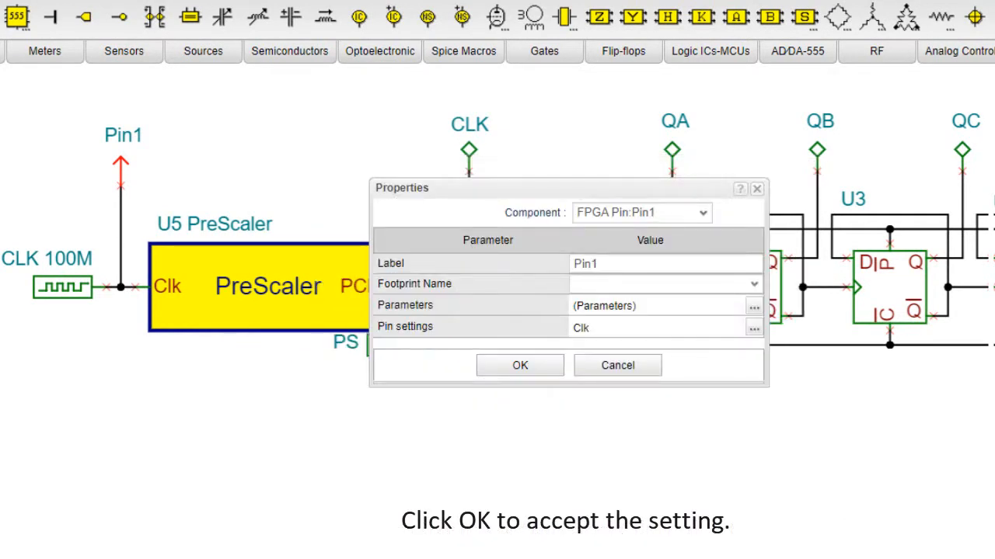
click(591, 263)
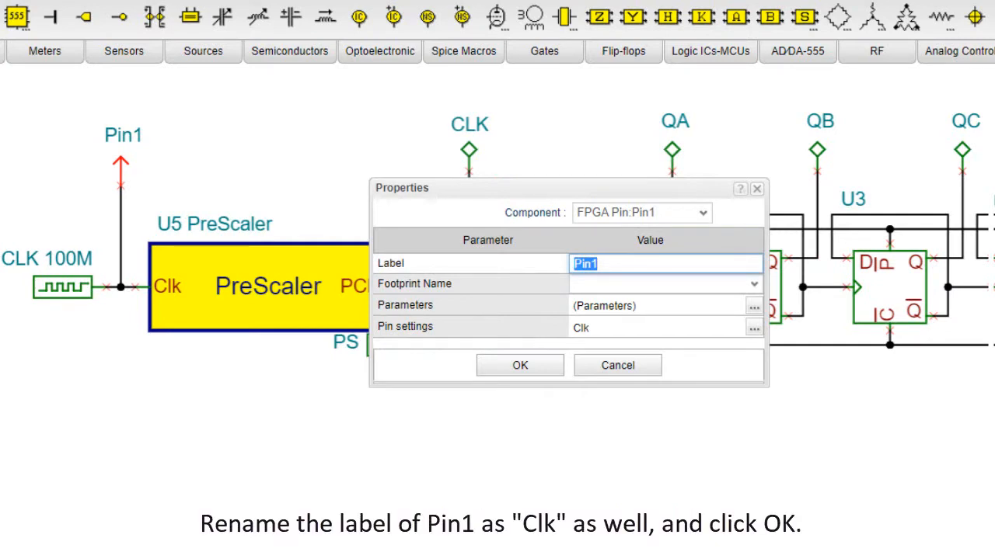
text(Clk)
click(520, 365)
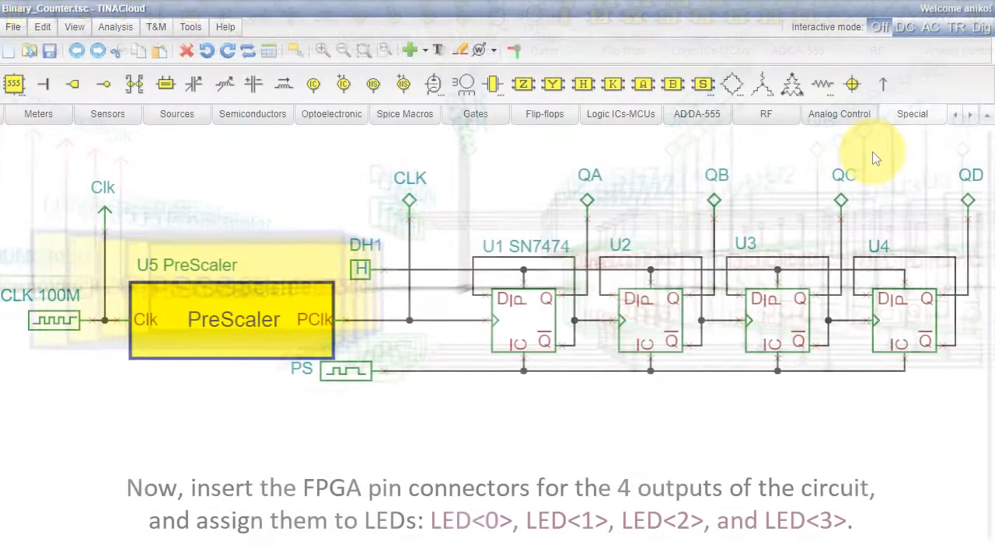
Step: Place an FPGA pin connector beside QA and wire it to the QA output
click(882, 84)
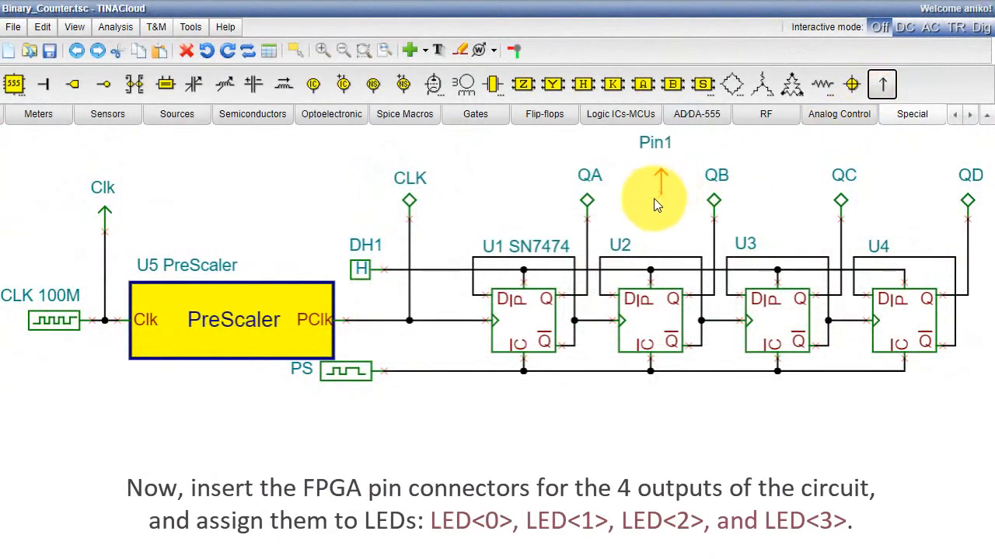
click(634, 218)
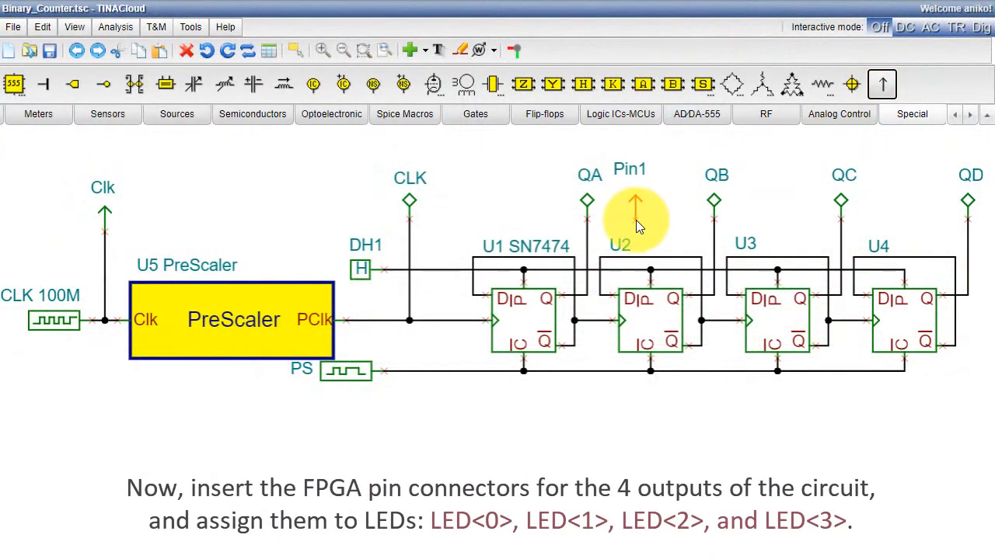
click(588, 230)
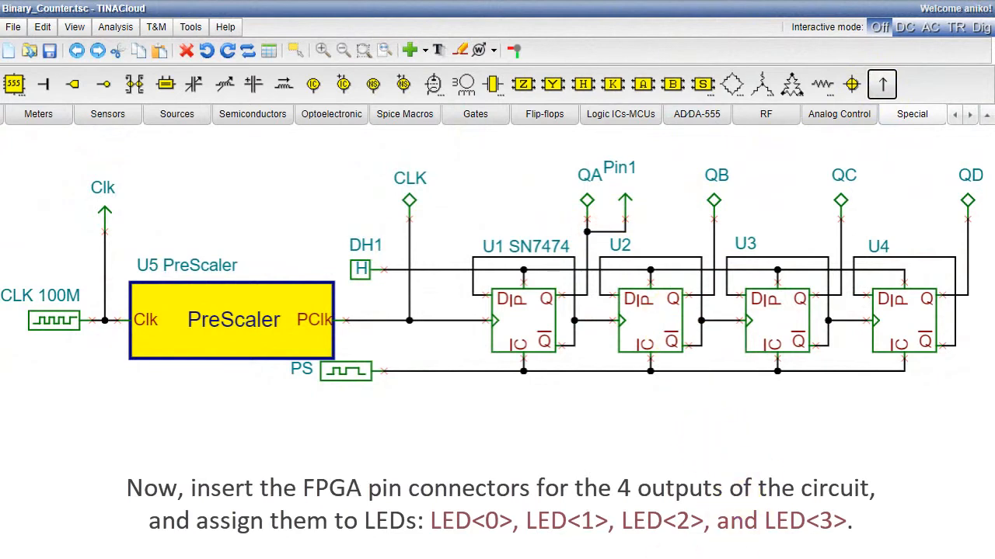
Step: Assign the QA output's FPGA pin to LED<0> on the Digilent Basys 3 Artix-7 FPGA Trainer Board and label it LED0
double_click(625, 204)
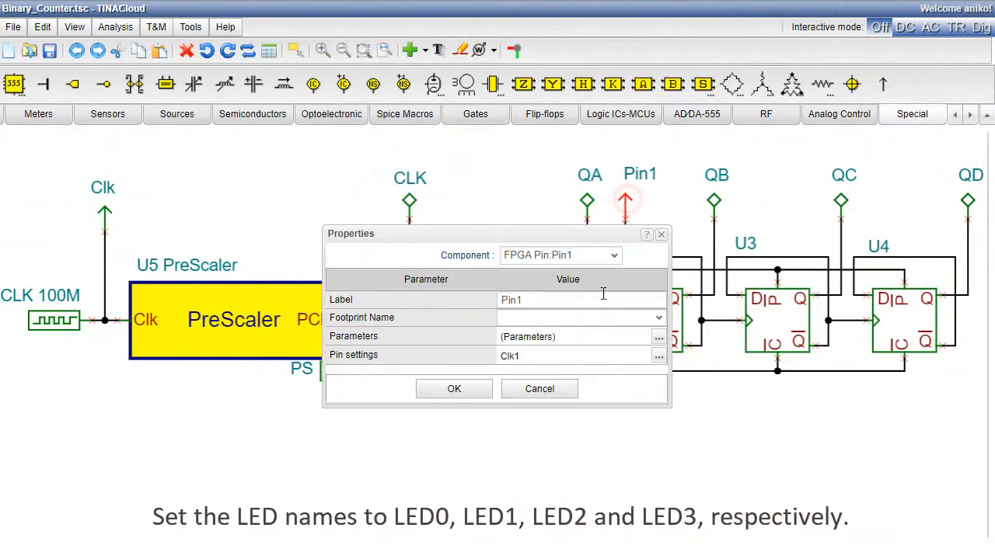
click(658, 359)
click(406, 233)
click(362, 355)
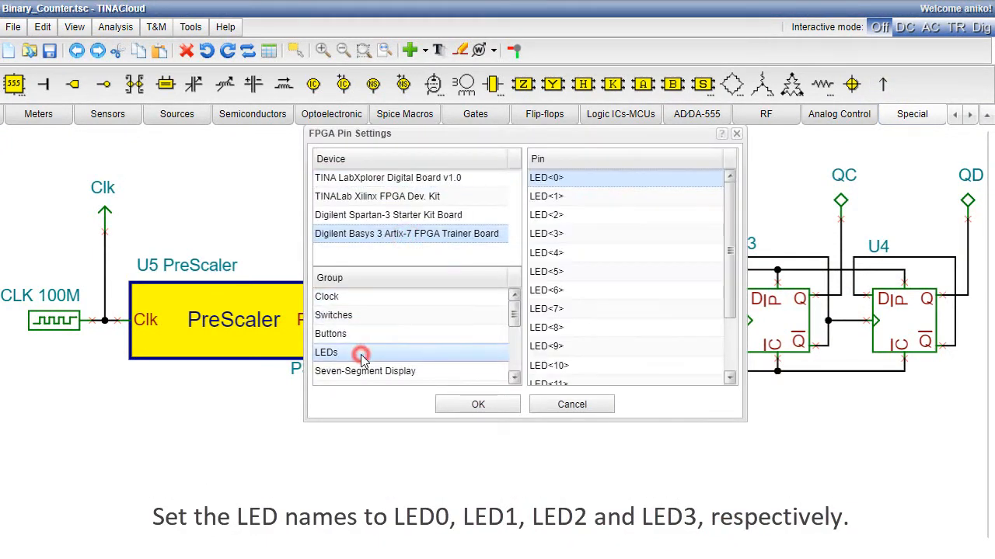
click(477, 404)
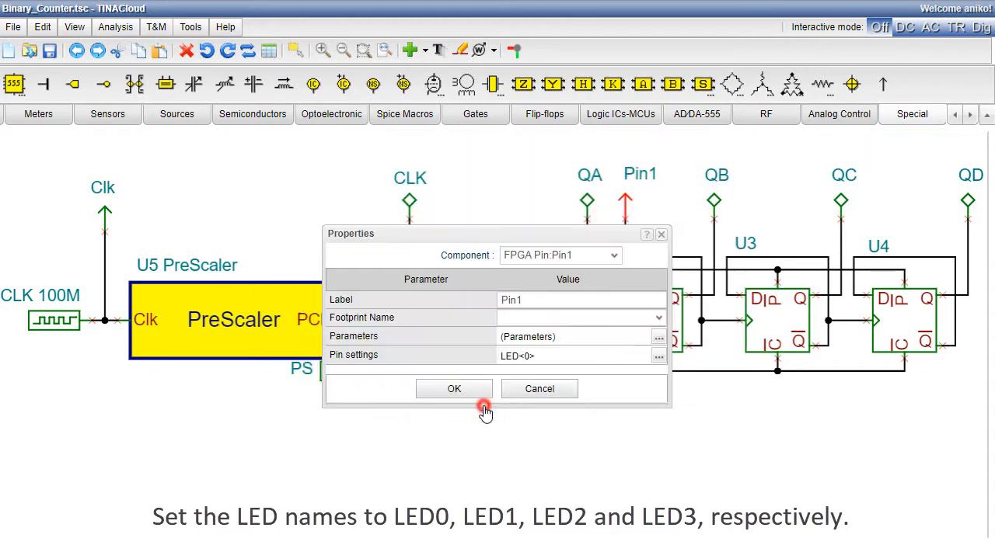
click(498, 301)
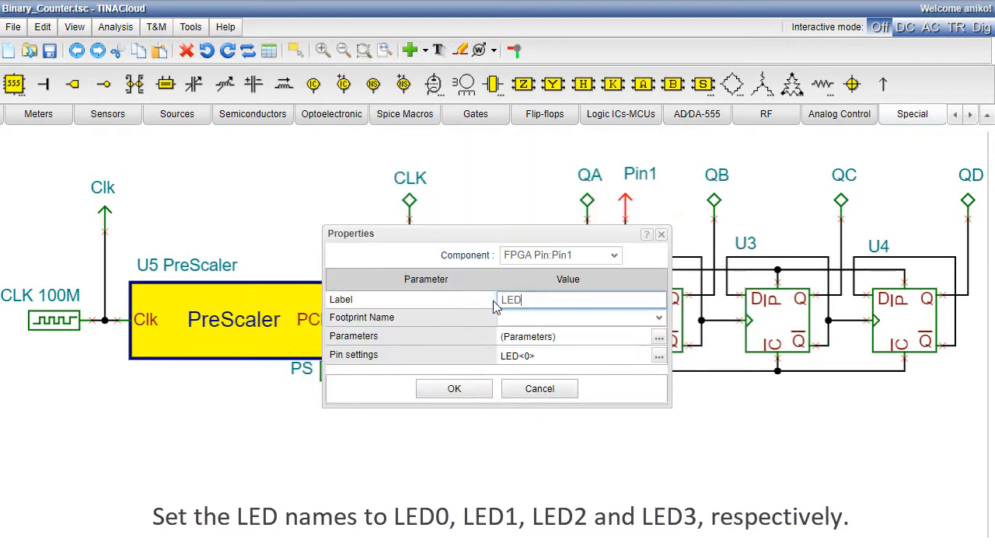
click(449, 390)
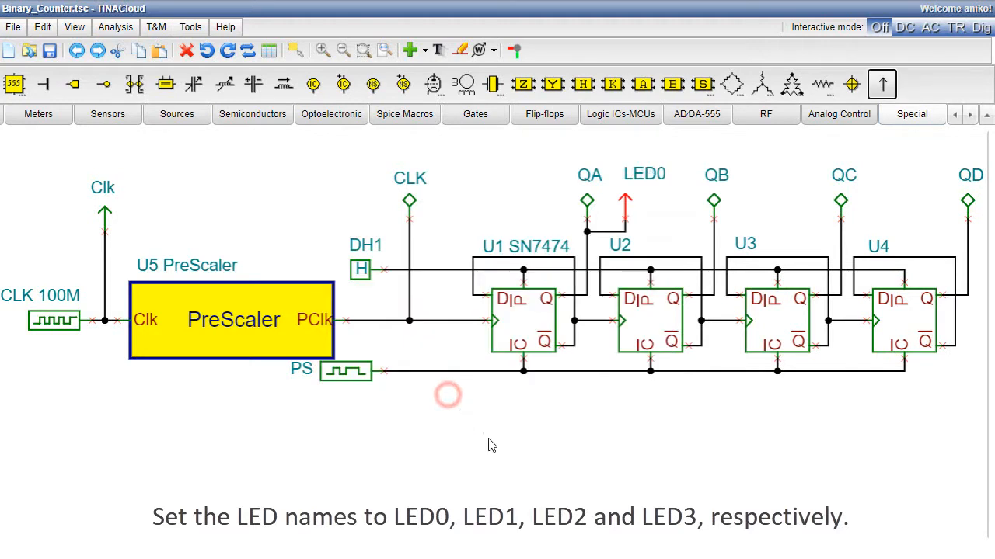
Step: Add an FPGA pin connector labelled LED3 beside QD and wire it to the QD output
click(342, 50)
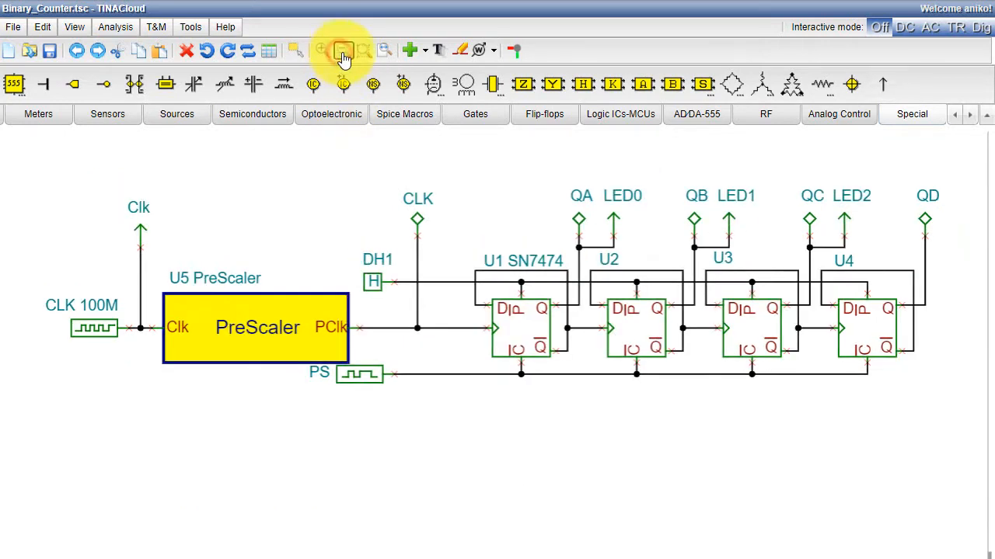
click(722, 467)
click(883, 84)
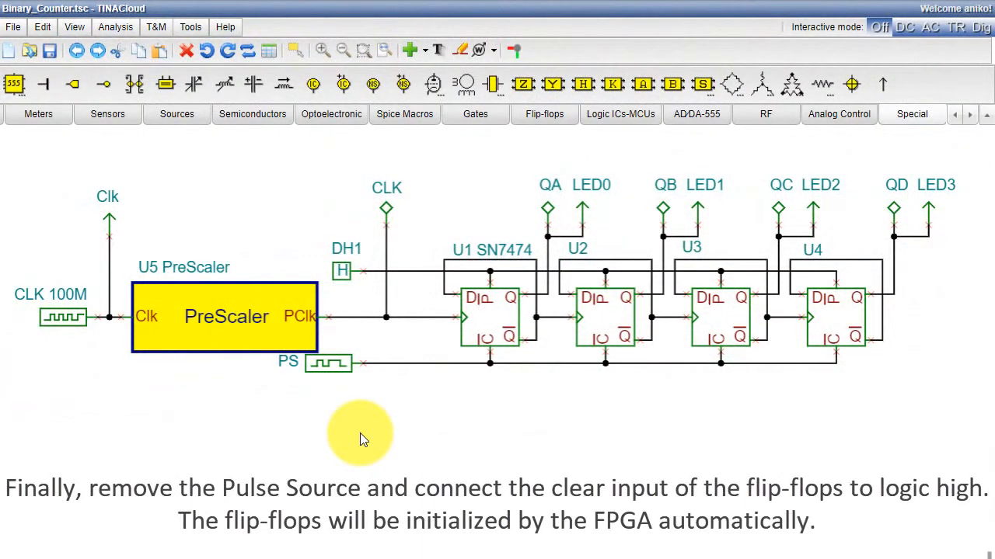
Step: Delete the PS pulse source and wire the flip-flops' clear line to the logic high source DH1
click(327, 365)
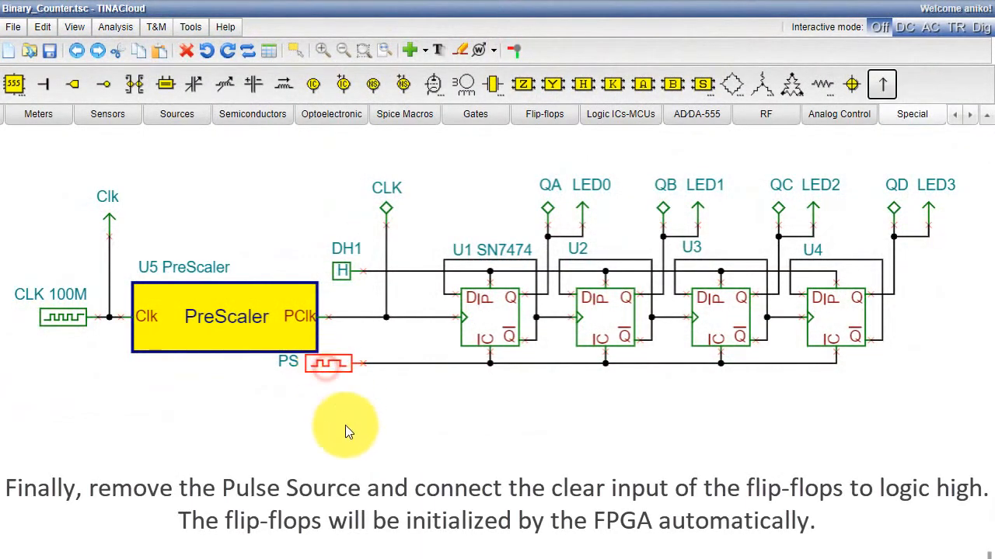
key(Delete)
drag(365, 359, 374, 271)
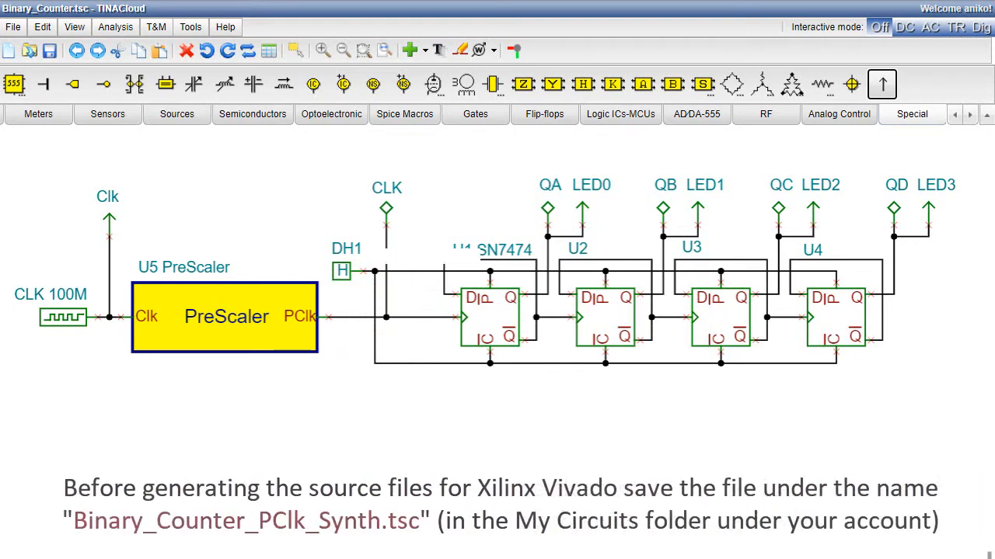
Step: Save the circuit as Binary_Counter_PClk_Synth in the My Circuits folder
click(12, 26)
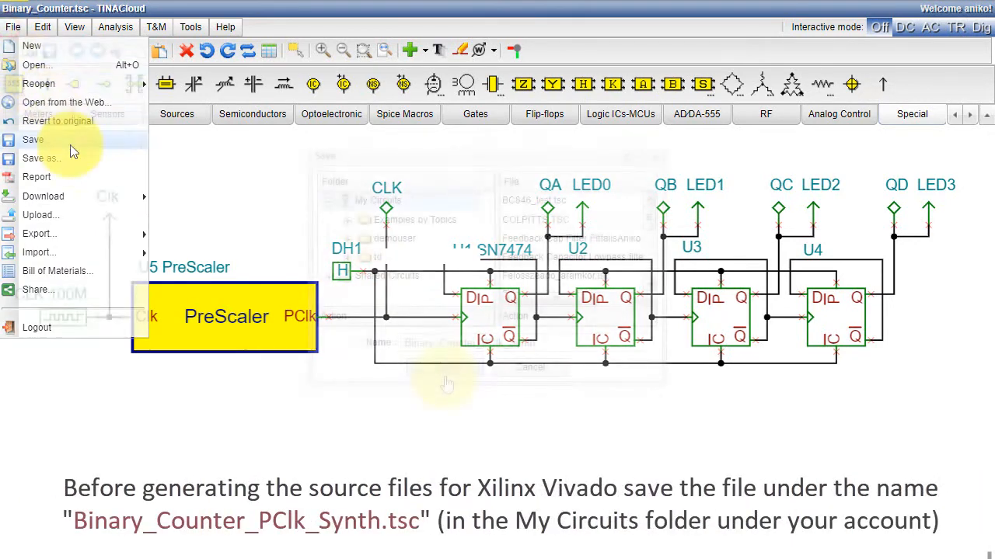
click(35, 155)
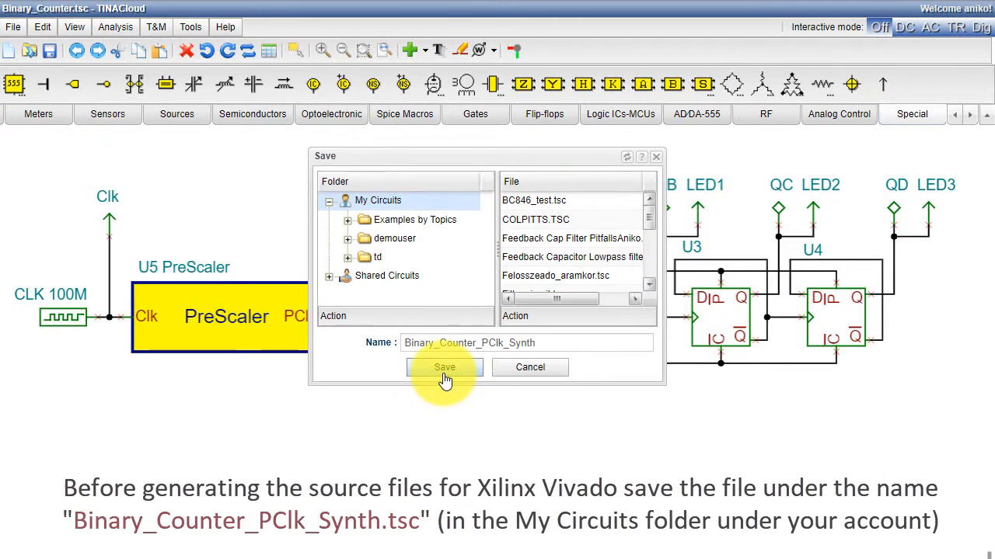
click(445, 378)
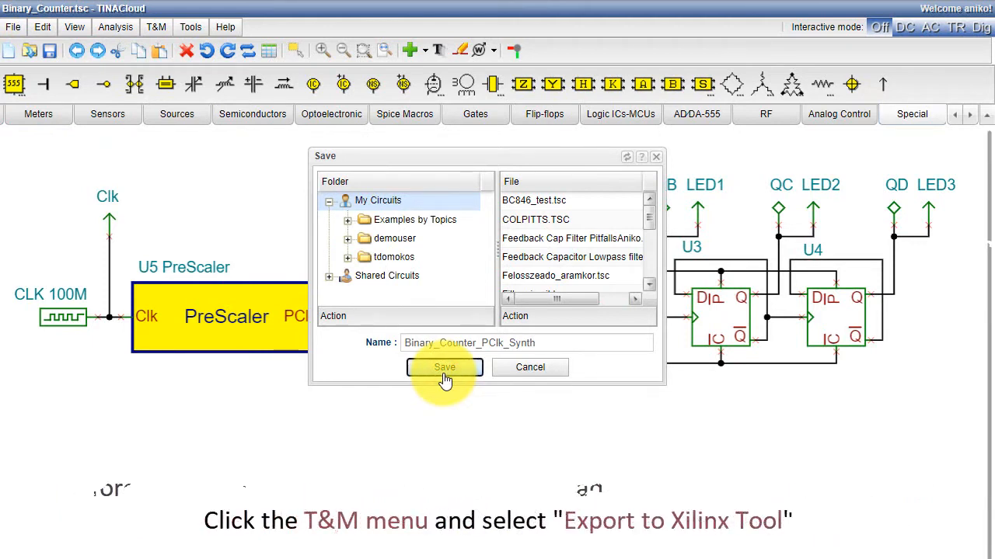
Step: Export the counter circuit as source files for Xilinx Vivado
click(156, 26)
mouse_move(227, 51)
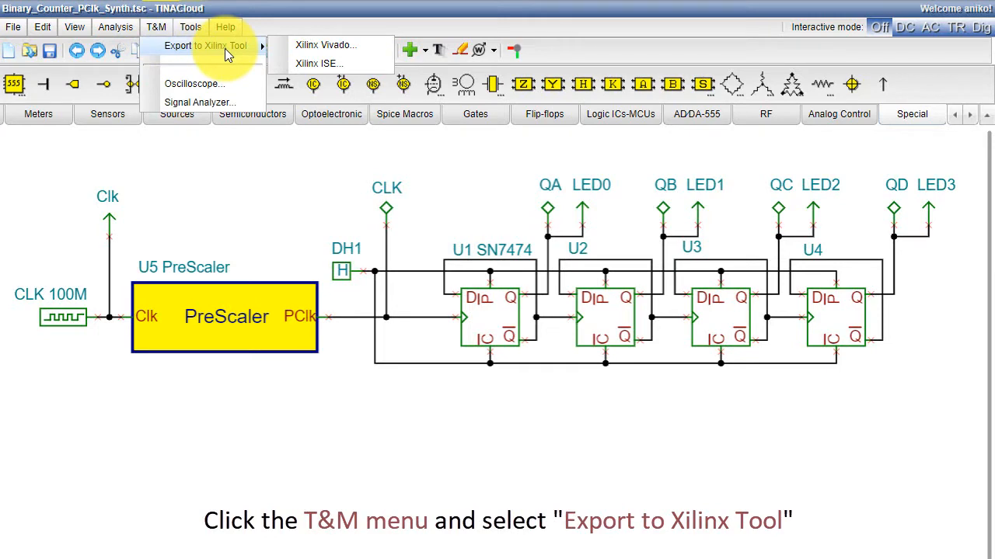
click(356, 50)
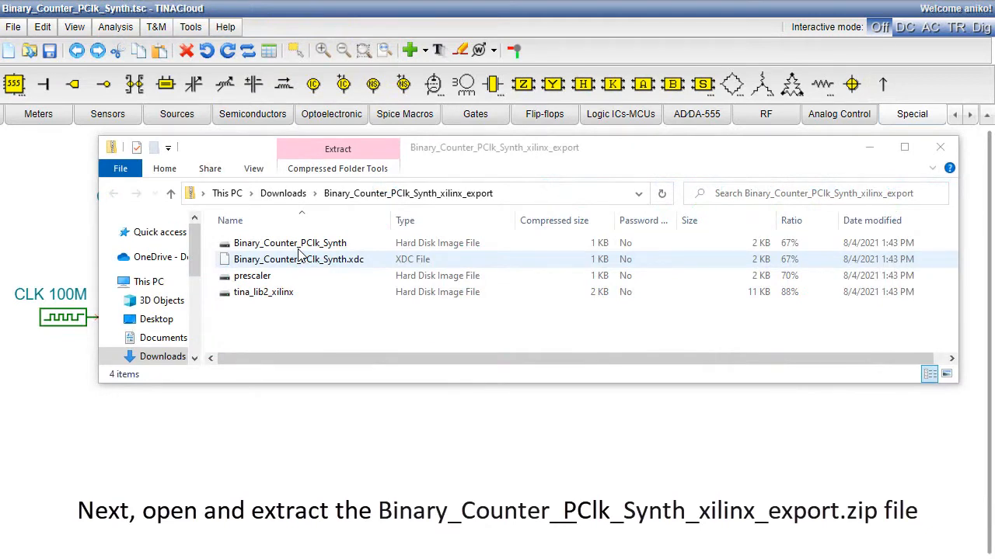
Step: Copy all the VHDL and XDC files from the Binary_Counter_PClk_Synth_xilinx_export archive
click(290, 243)
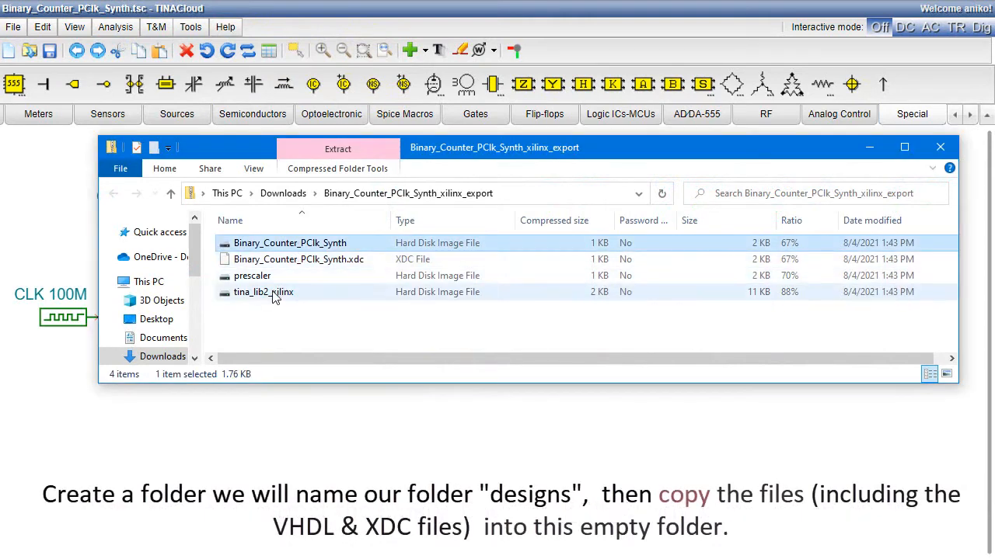
shift+click(276, 297)
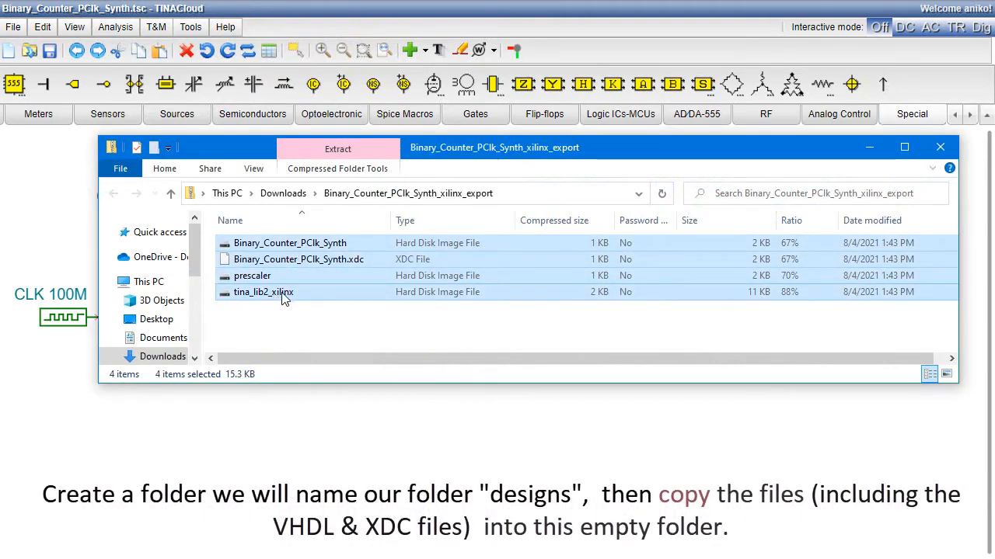
right_click(374, 269)
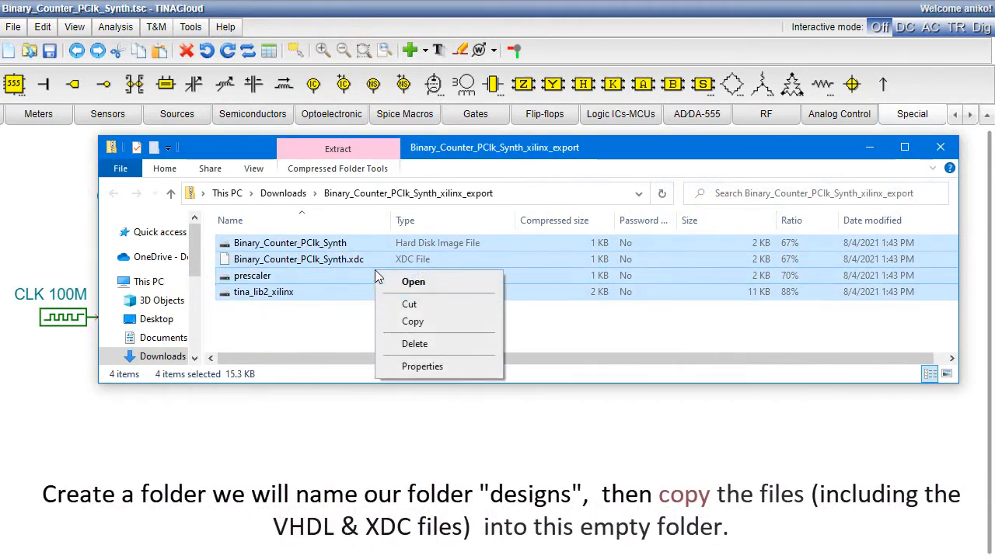
click(426, 330)
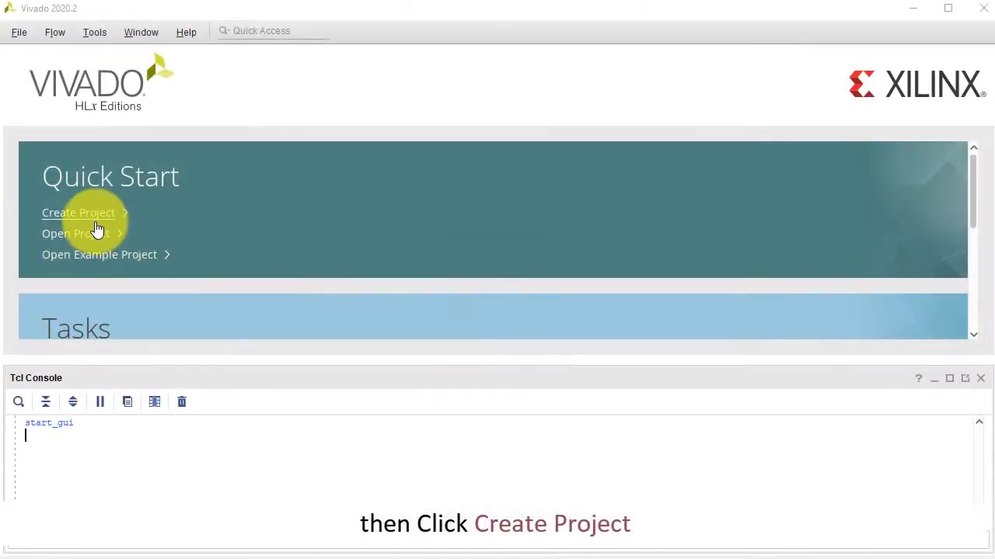
Step: Start a new Vivado project named Binary_Counter_PClk_Synth in C:/designs, with its own project subdirectory
click(91, 220)
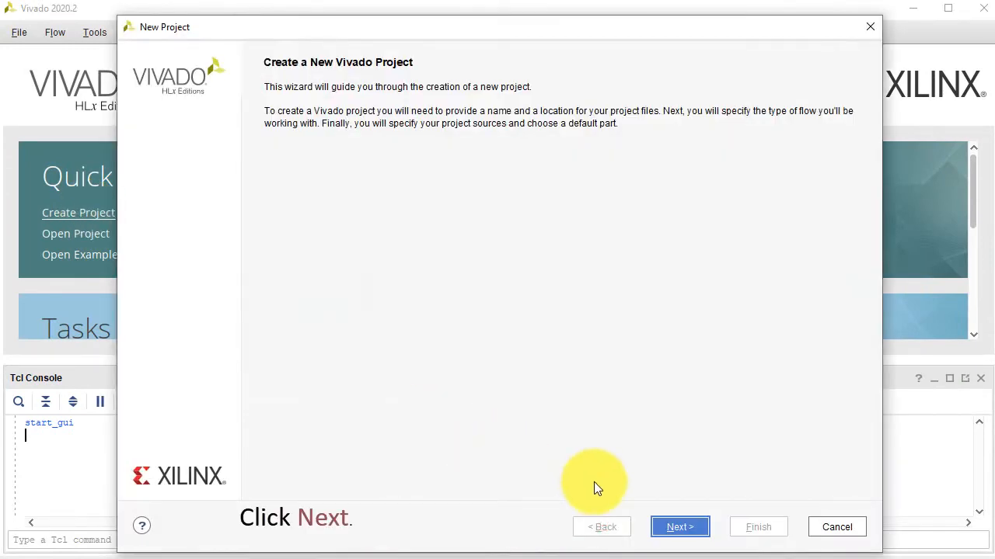
click(669, 526)
double_click(318, 132)
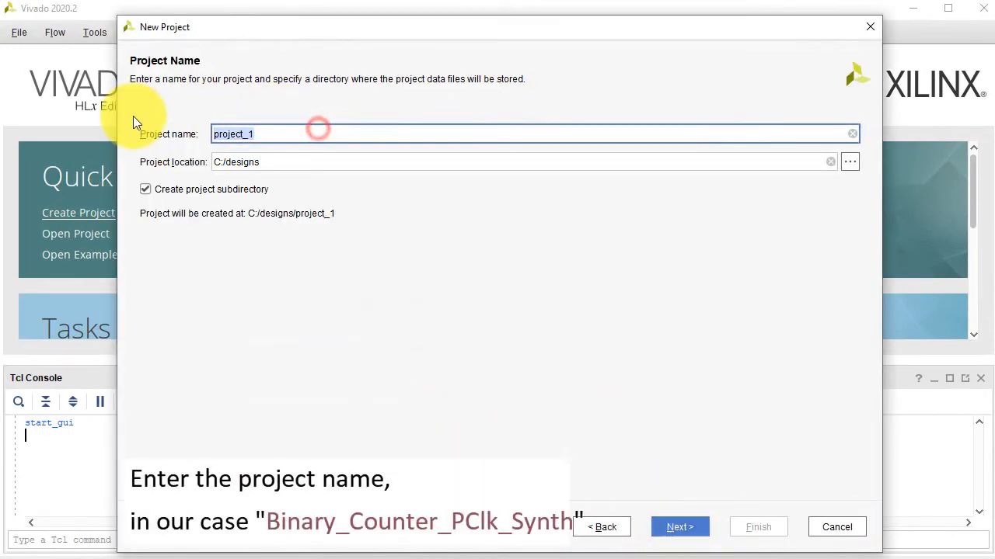
text(Bi)
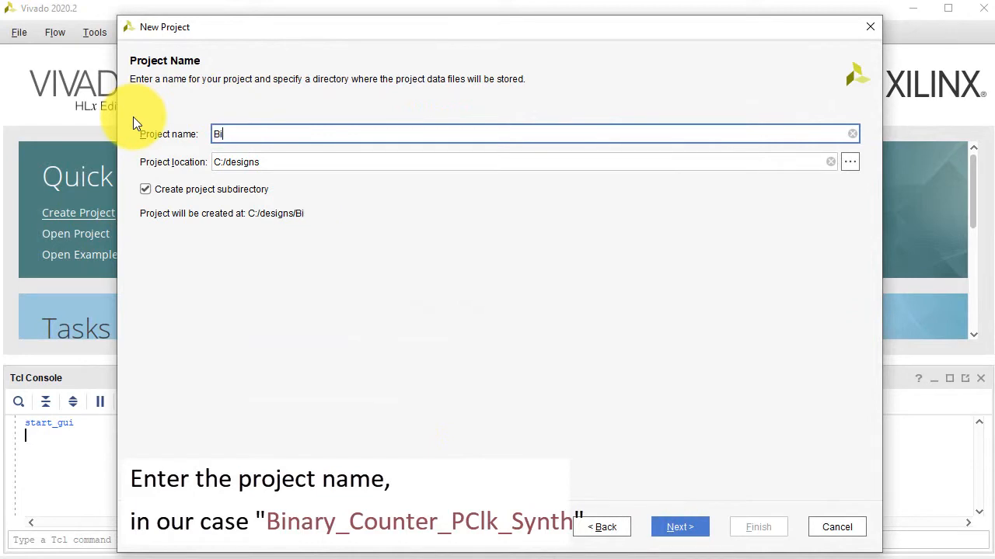
text(nary_Counter_PClk_Synth)
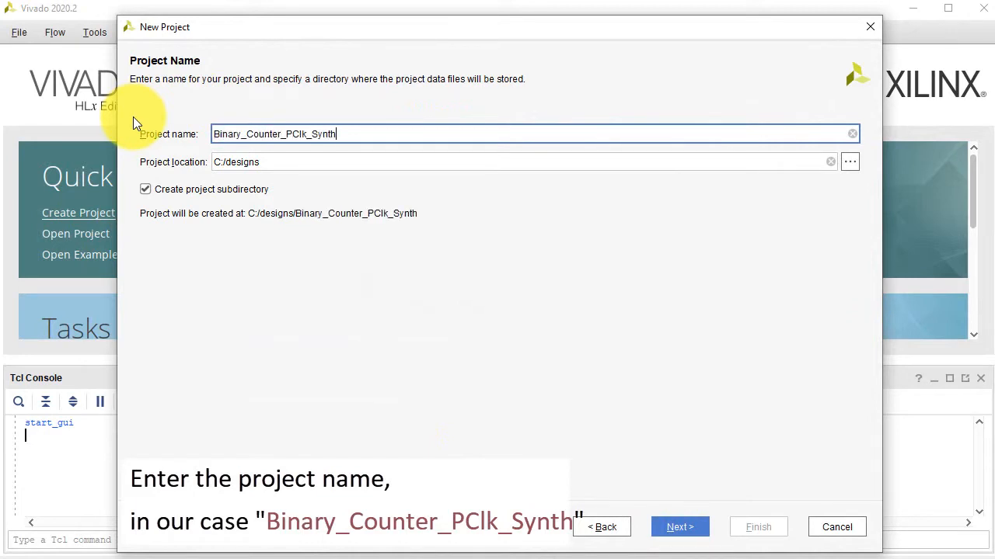
click(668, 531)
Step: Keep the default project type and add Binary_Counter_PClk_Synth.vhd, prescaler.vhd and tina_lib2_xilinx.vhd from the designs folder as design sources
click(673, 533)
click(424, 392)
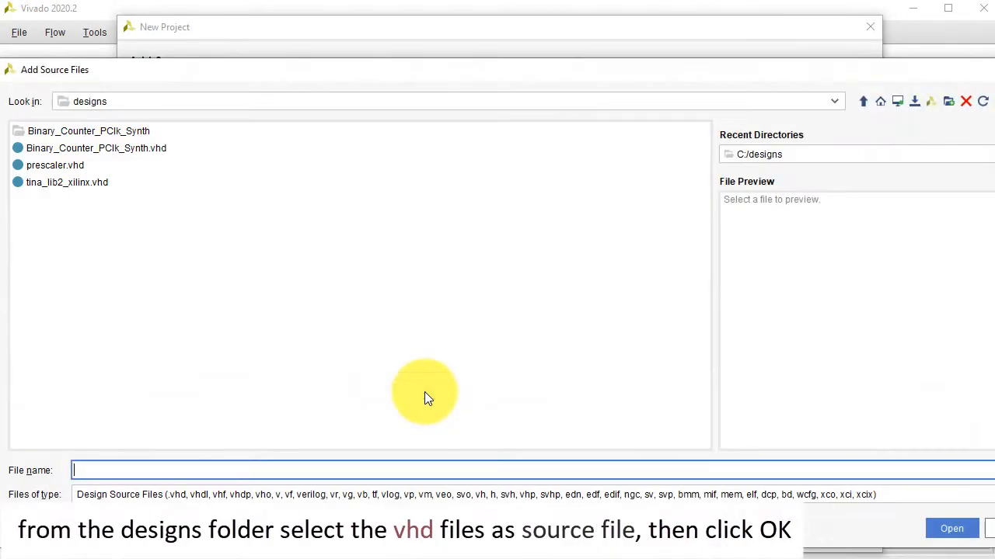
click(131, 148)
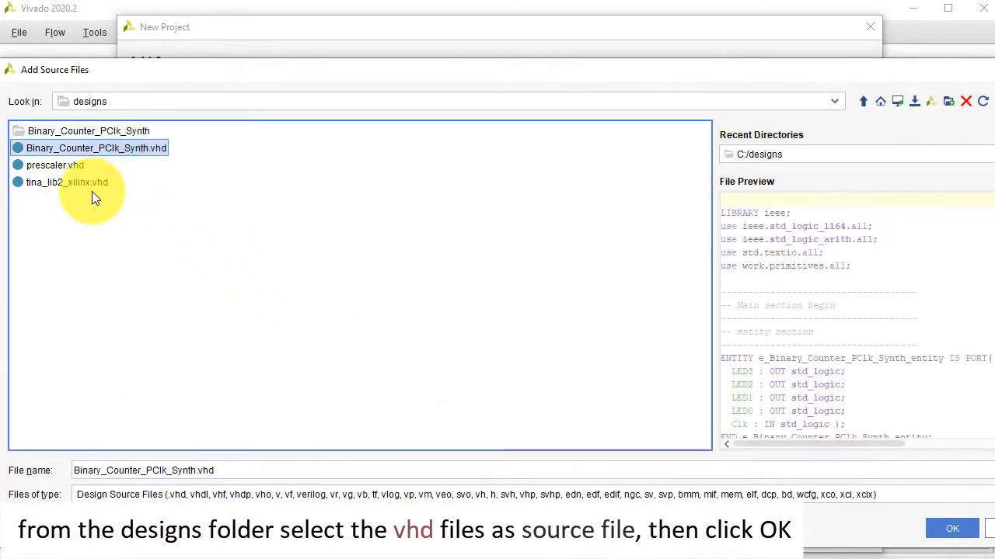
shift+click(85, 183)
click(839, 530)
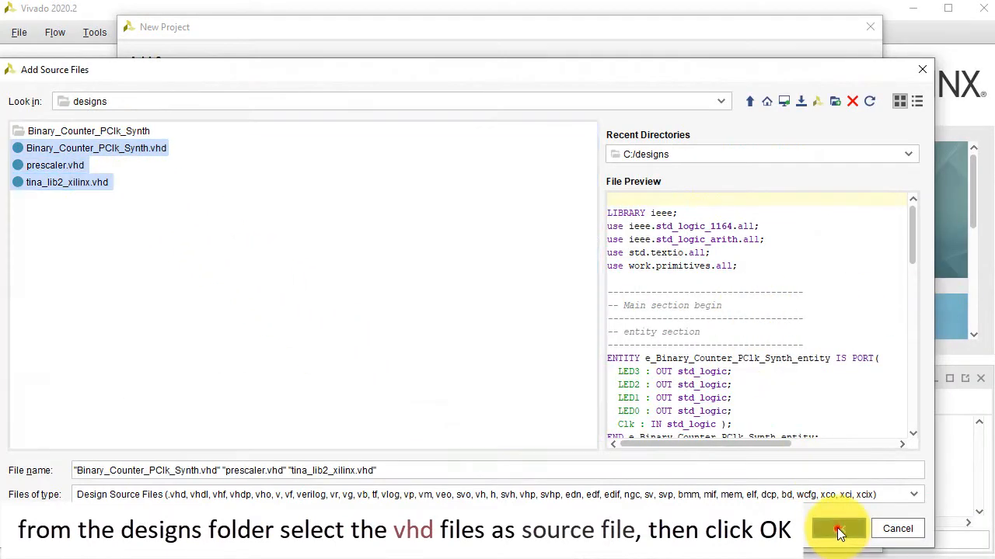
click(681, 528)
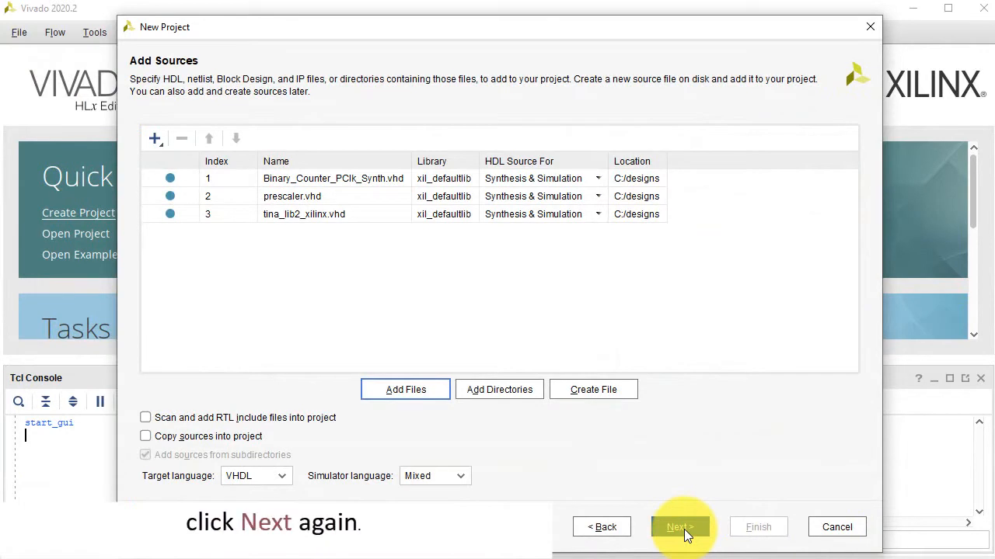
click(684, 530)
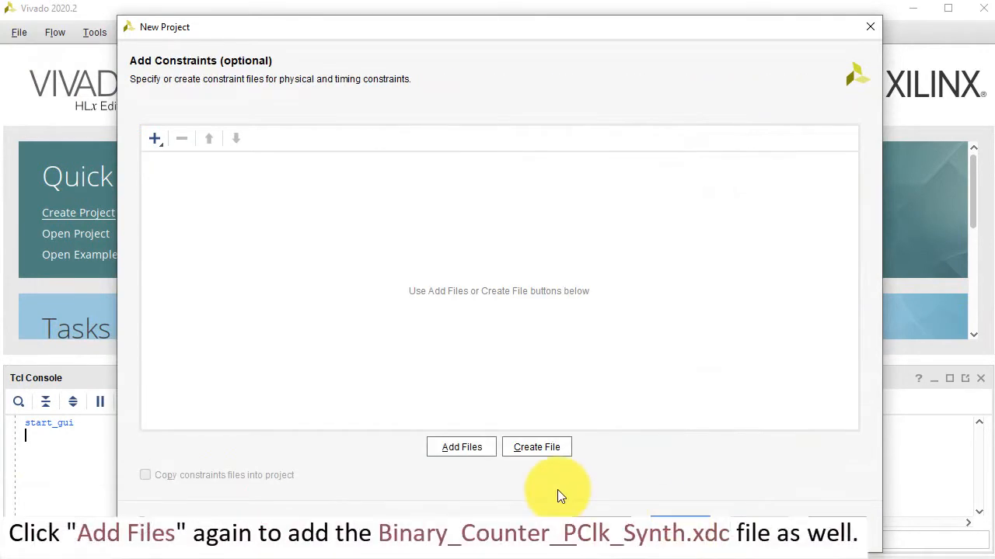
Step: Add Binary_Counter_PClk_Synth.xdc from the designs folder as the project's constraints file
click(467, 452)
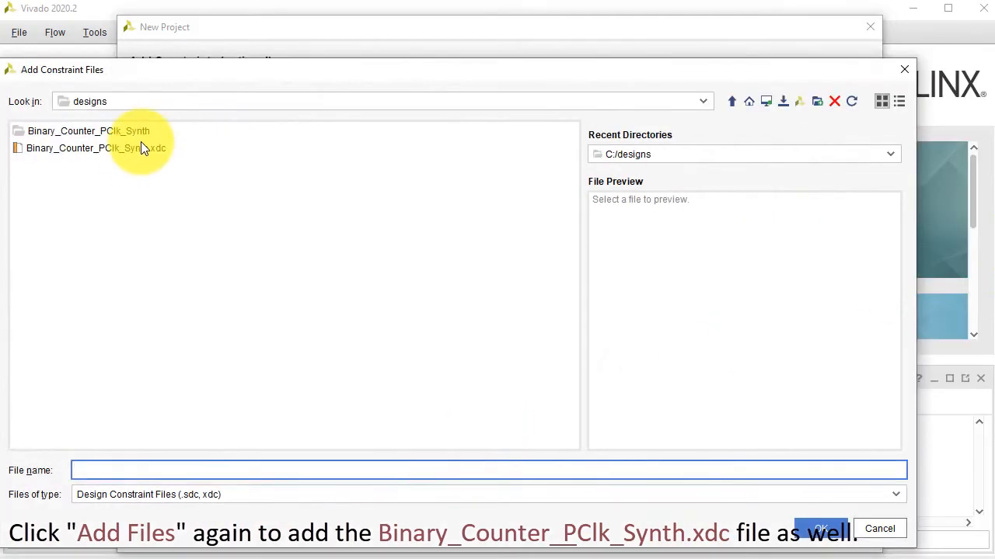
click(143, 149)
scroll(781, 349, down, 3)
click(822, 526)
click(695, 530)
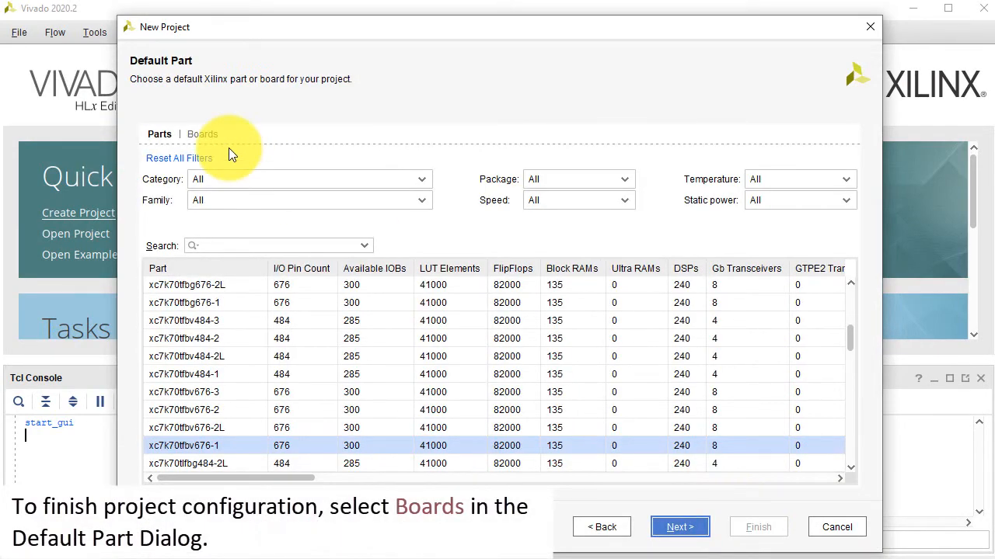
Step: Choose the Basys3 board as the project's default part and finish creating the project
click(204, 133)
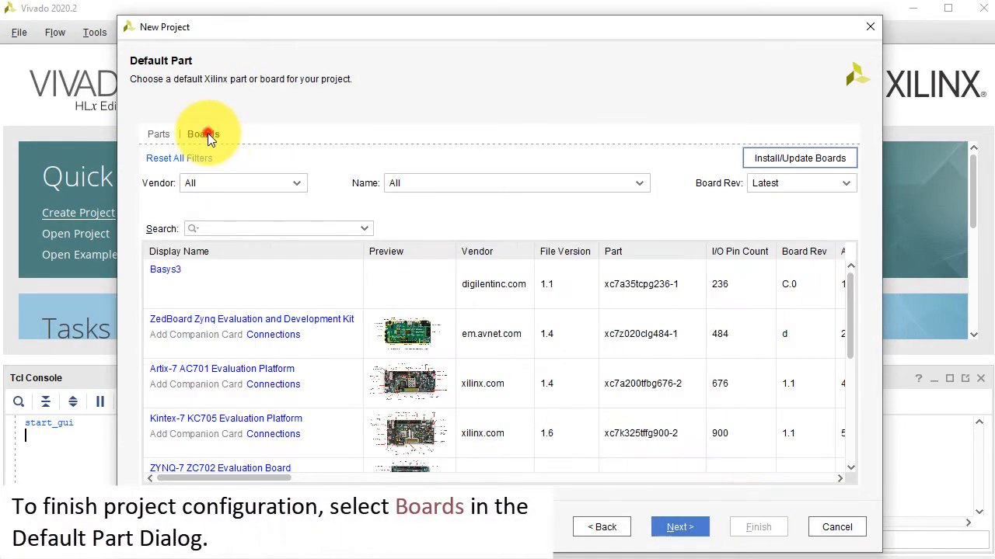
click(247, 270)
click(696, 530)
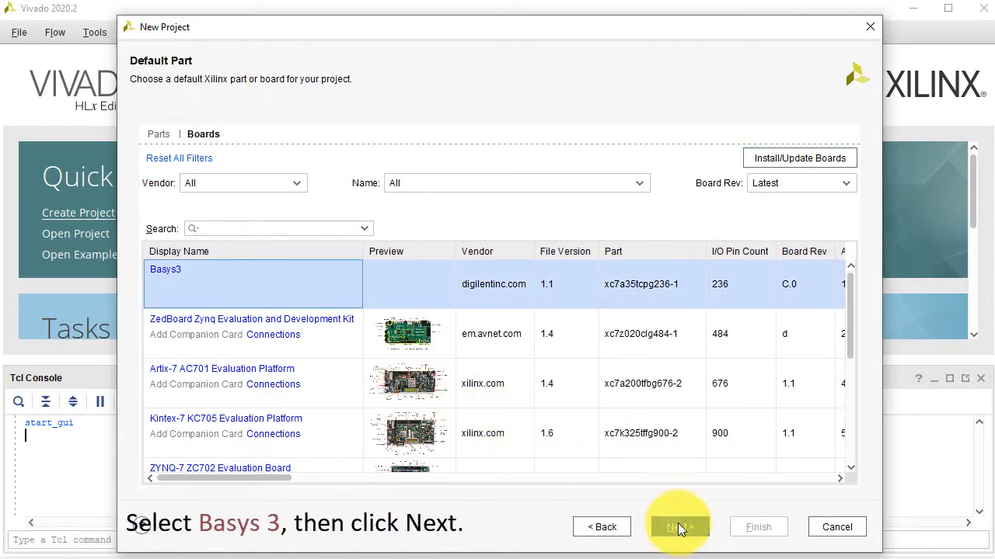
click(769, 526)
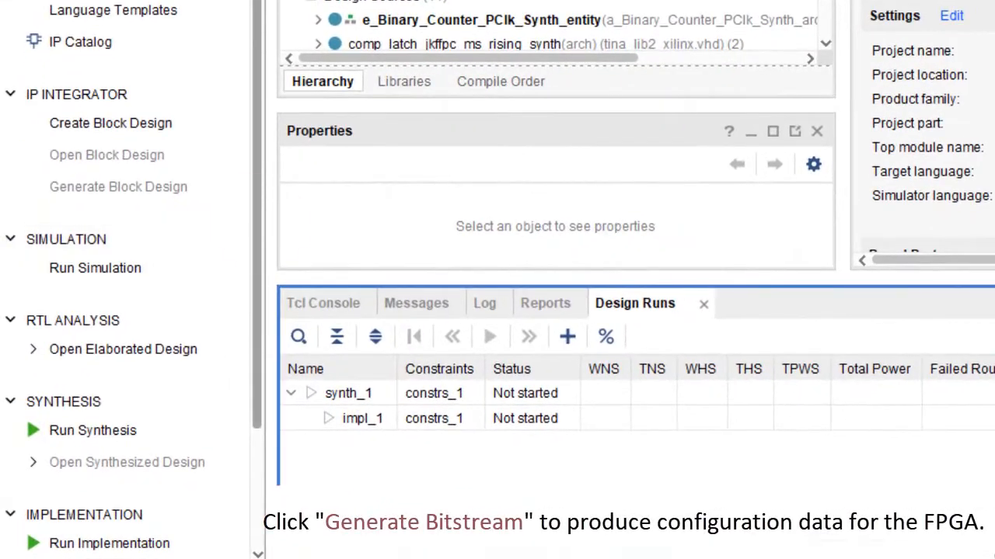
Step: Generate the bitstream, launching the runs on the local host with 2 jobs in the default directory
drag(183, 316, 194, 396)
scroll(194, 427, down, 1)
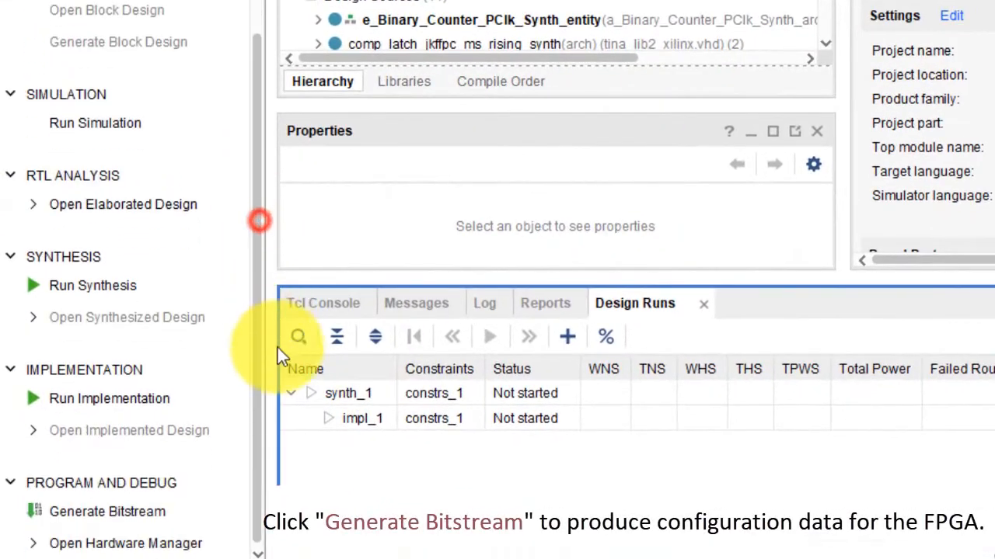
click(124, 513)
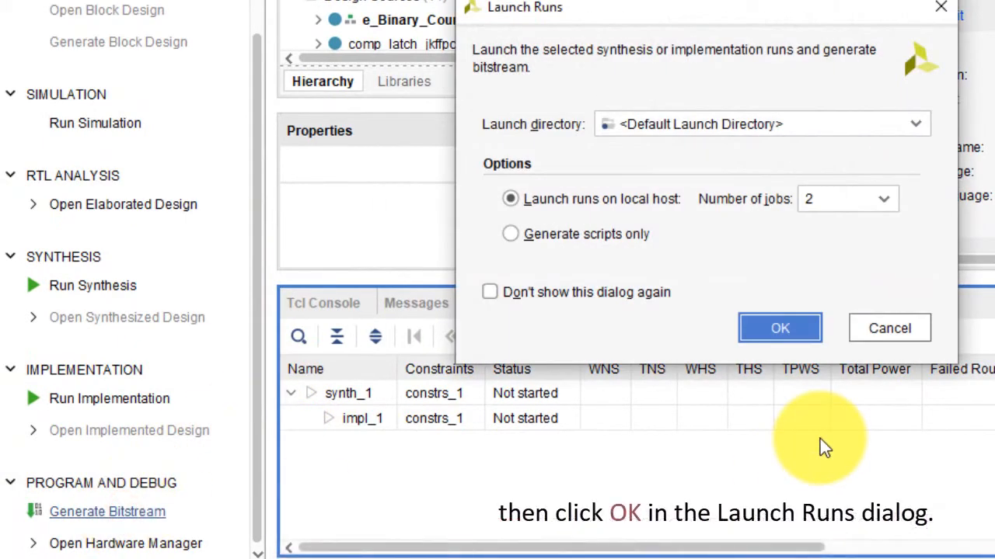
click(776, 319)
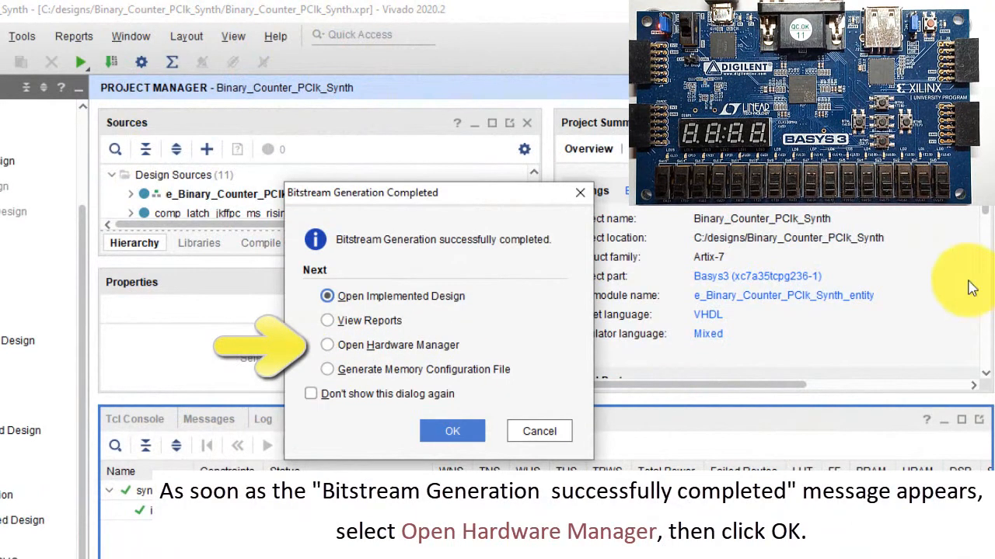
Step: Open the Hardware Manager and auto-connect to the Basys 3 board as the hardware target
click(458, 347)
click(449, 433)
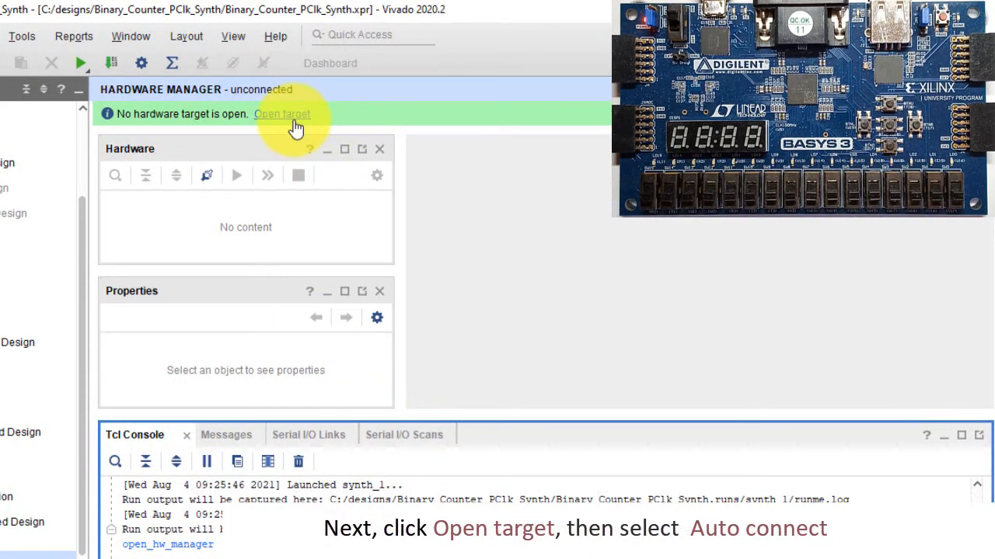
click(292, 117)
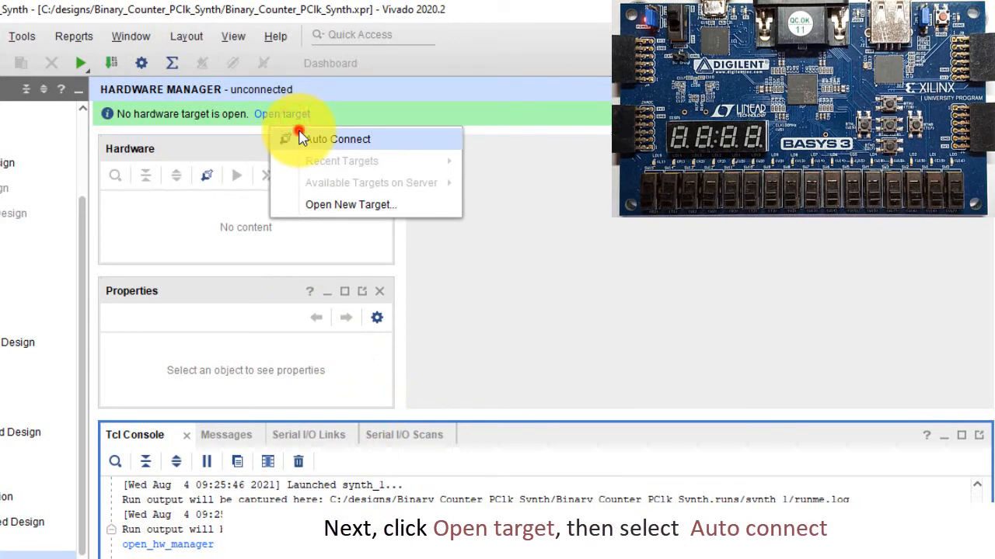
click(301, 138)
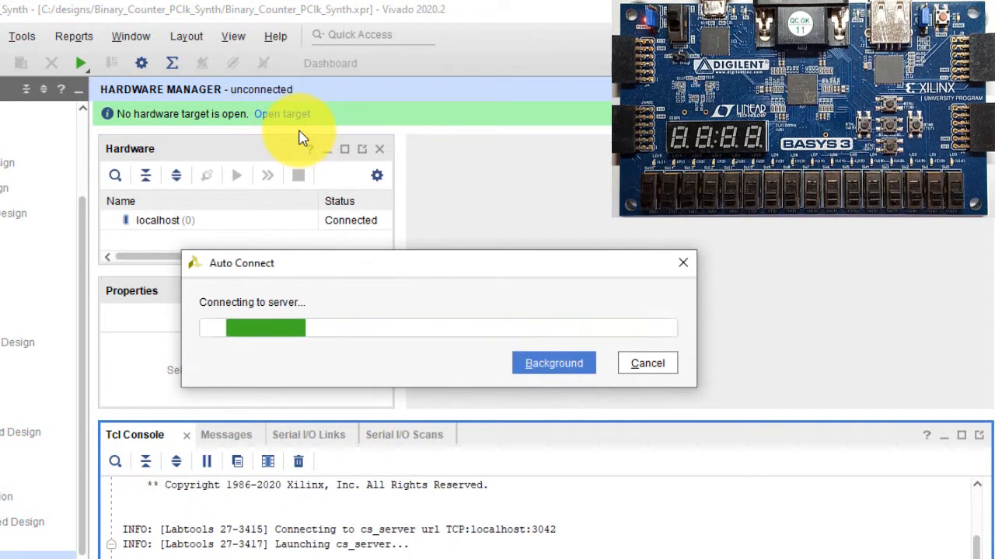
Step: Program the connected FPGA device with the e_Binary_Counter_PClk_Synth_entity.bit bitstream file
click(365, 102)
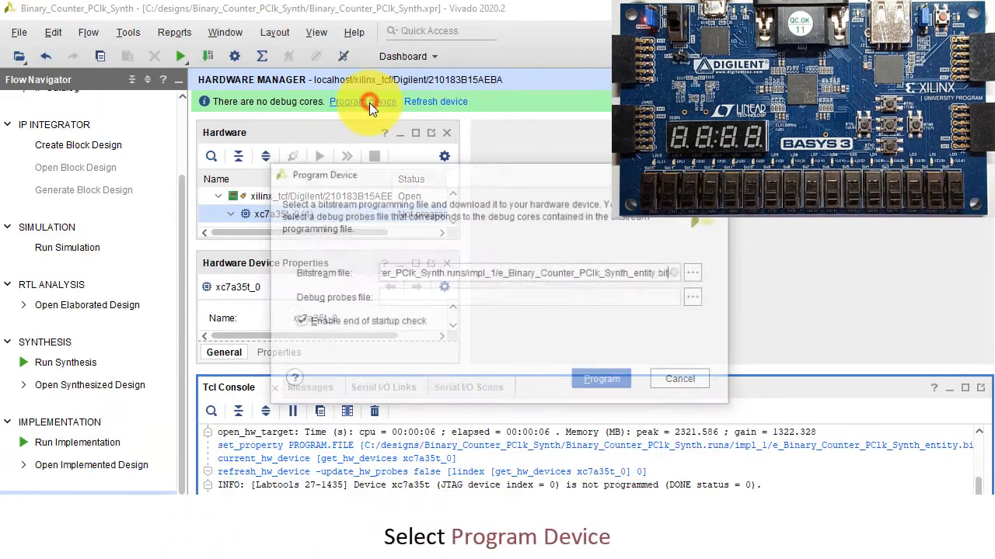
click(603, 381)
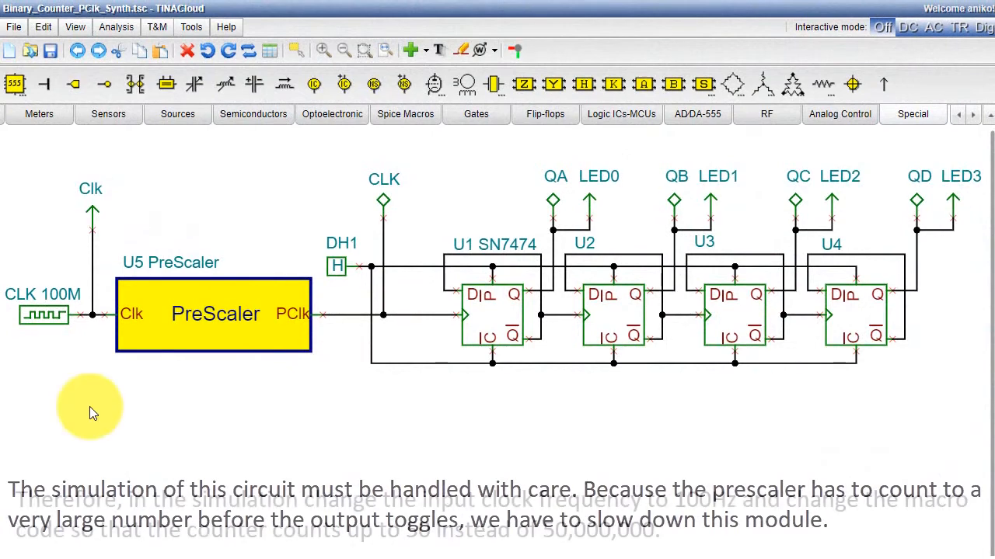
Step: Back in the TINACloud circuit, set the CLK clock source's frequency to 100 Hz
double_click(51, 325)
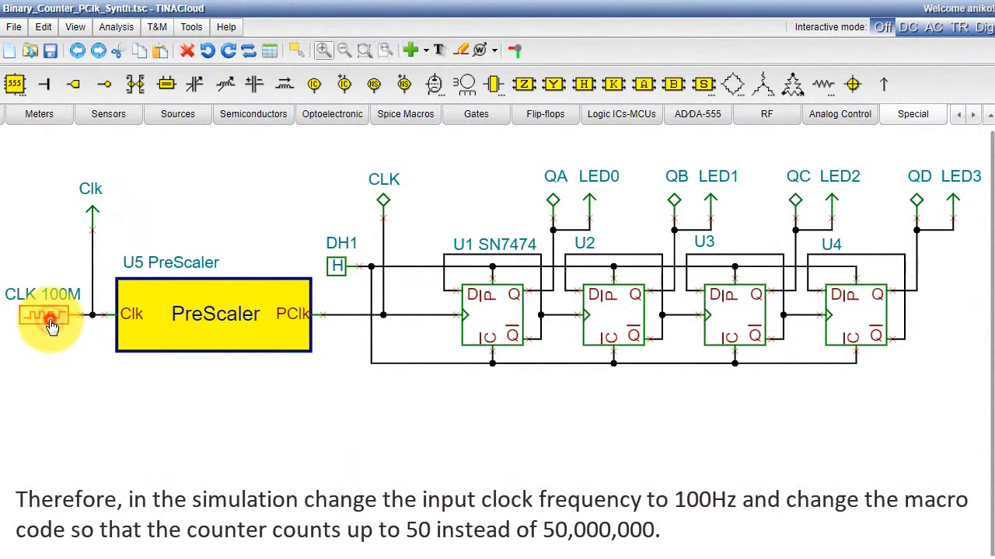
click(515, 282)
key(BackSpace)
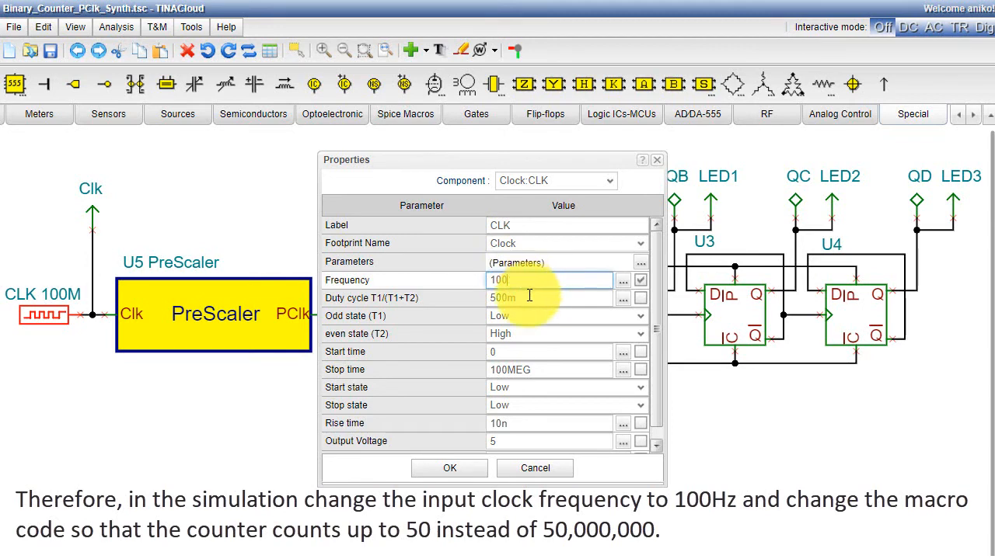
click(448, 469)
Step: Change the Presc comparison limit to 50 in the HDL code of PreScaler macro U5 and run the interactive transient simulation
double_click(256, 334)
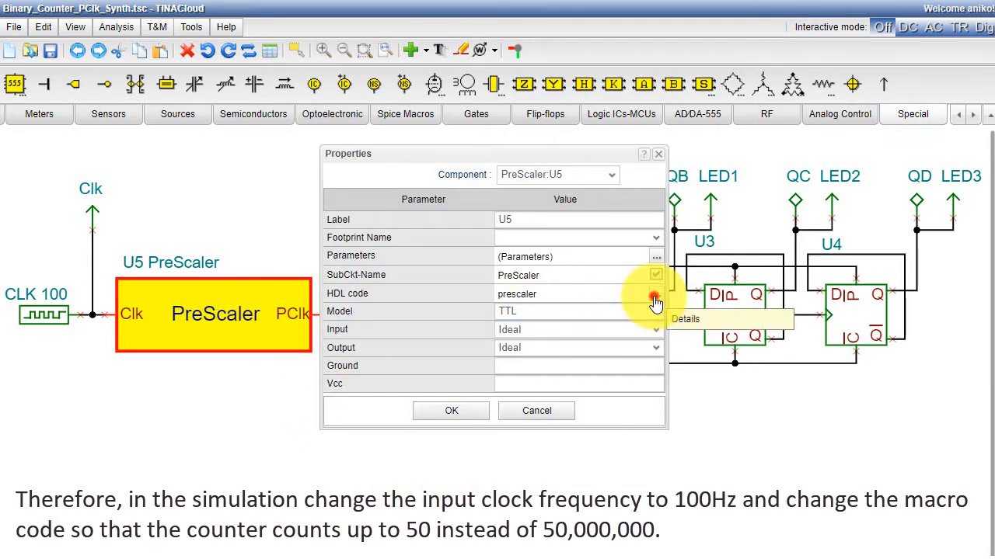
click(656, 296)
drag(693, 270, 691, 359)
drag(417, 303, 380, 302)
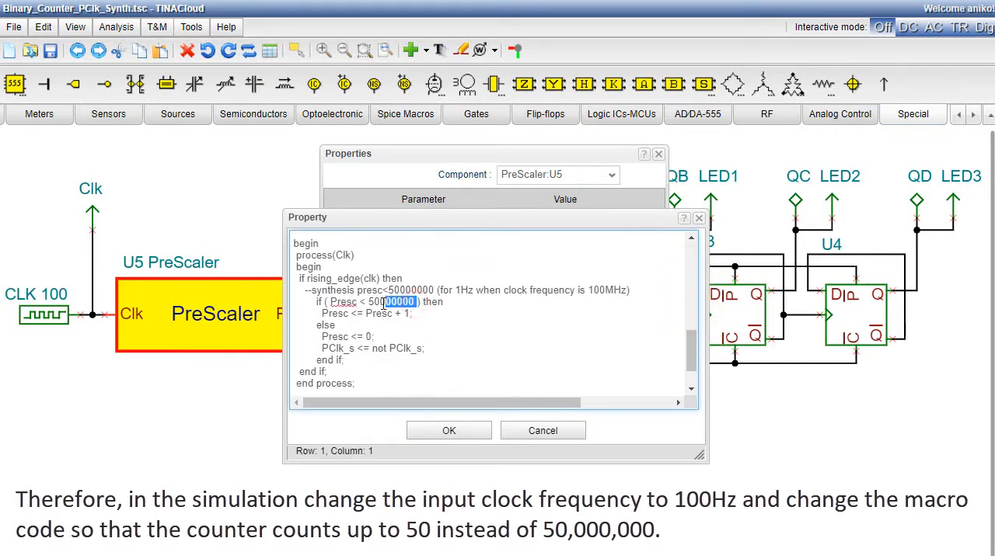
key(Delete)
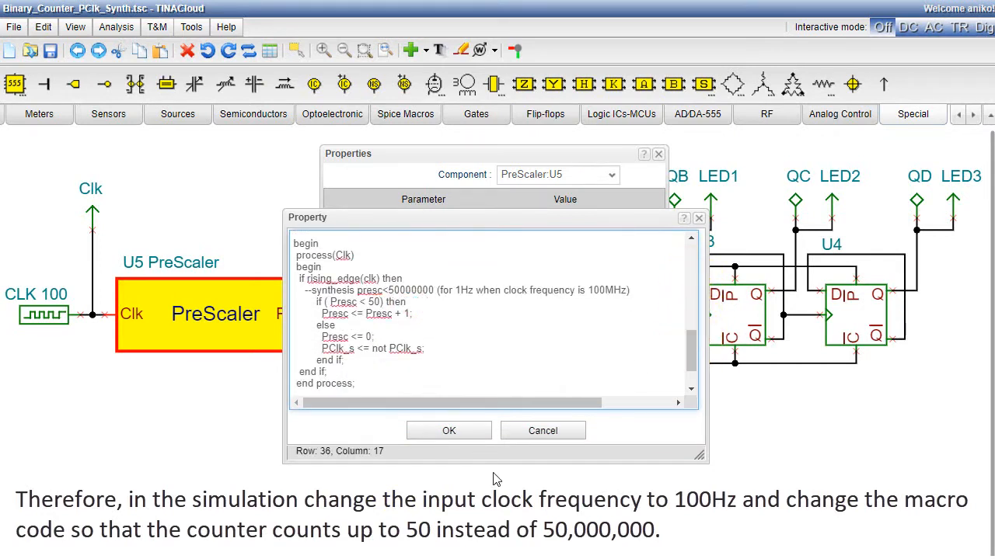
click(460, 433)
click(454, 416)
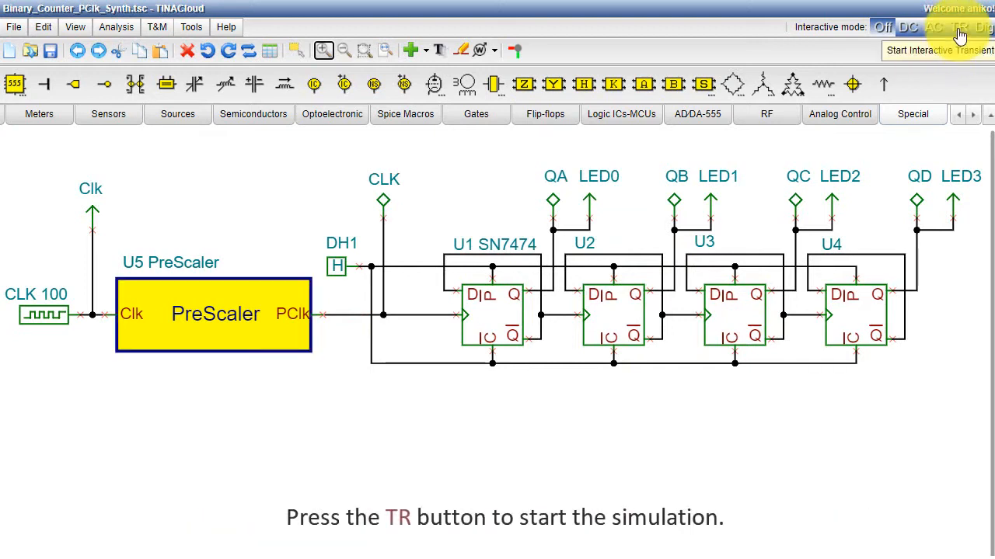
click(959, 28)
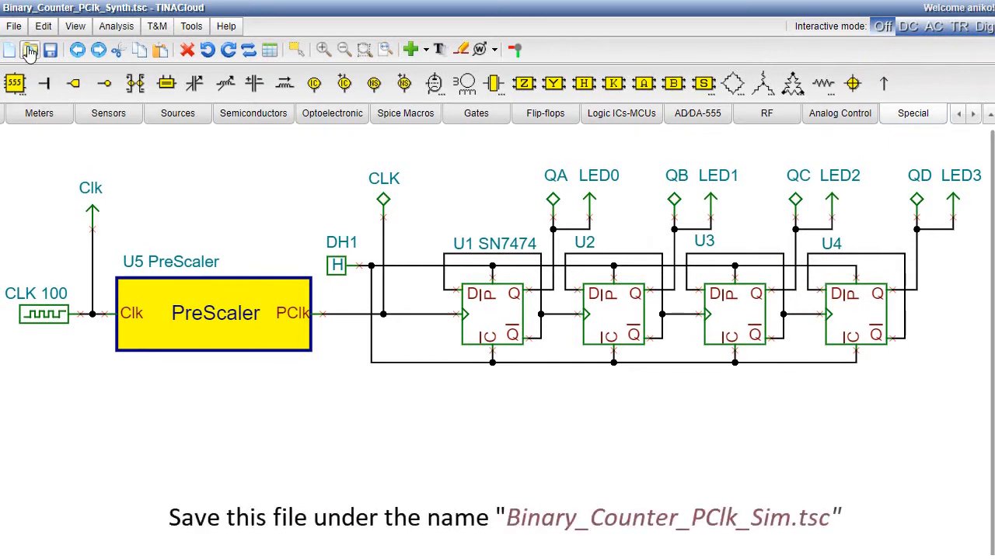
Step: Save the simulation version of the circuit in My Circuits under the name Binary_Counter_PClk_Synth_Sim
click(14, 27)
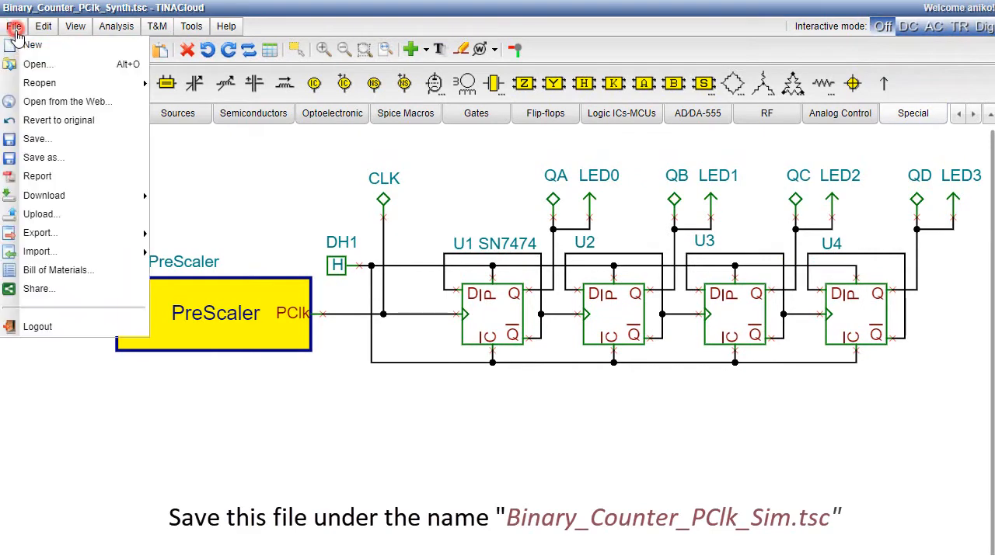
click(34, 139)
click(559, 342)
key(BackSpace)
key(BackSpace)
key(BackSpace)
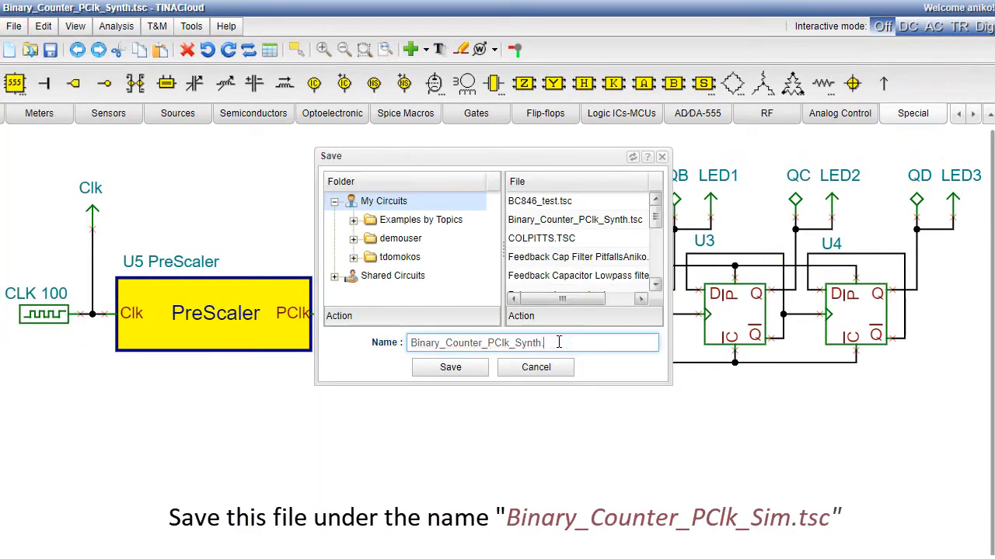
text(_Sim)
click(451, 368)
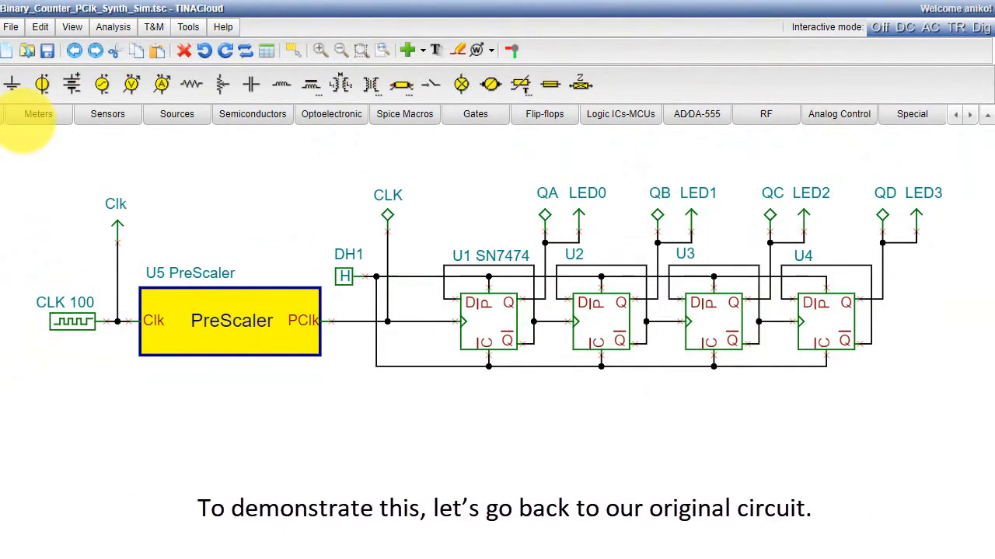
Step: Open the original Binary_Counter.tsc circuit and delete its CLK clock source
click(10, 26)
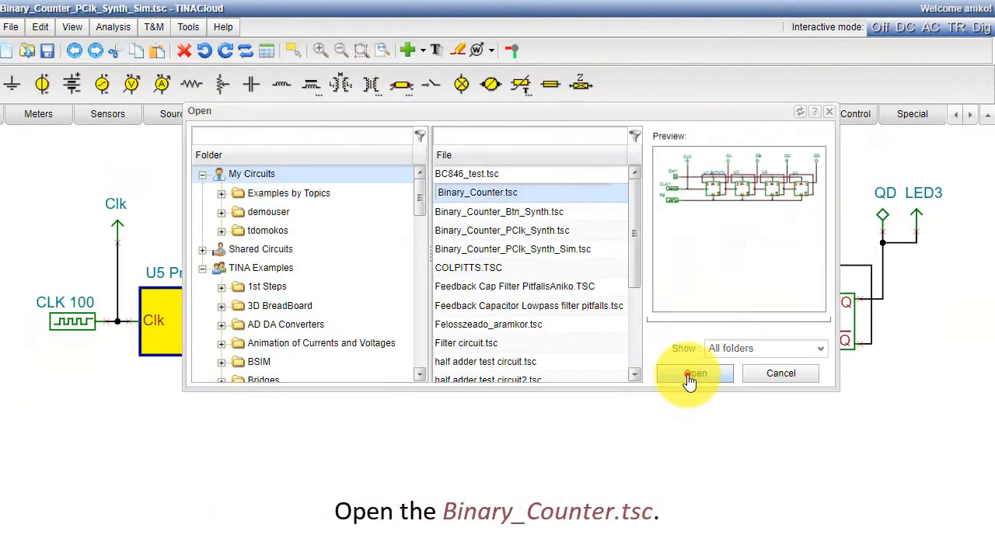
click(692, 374)
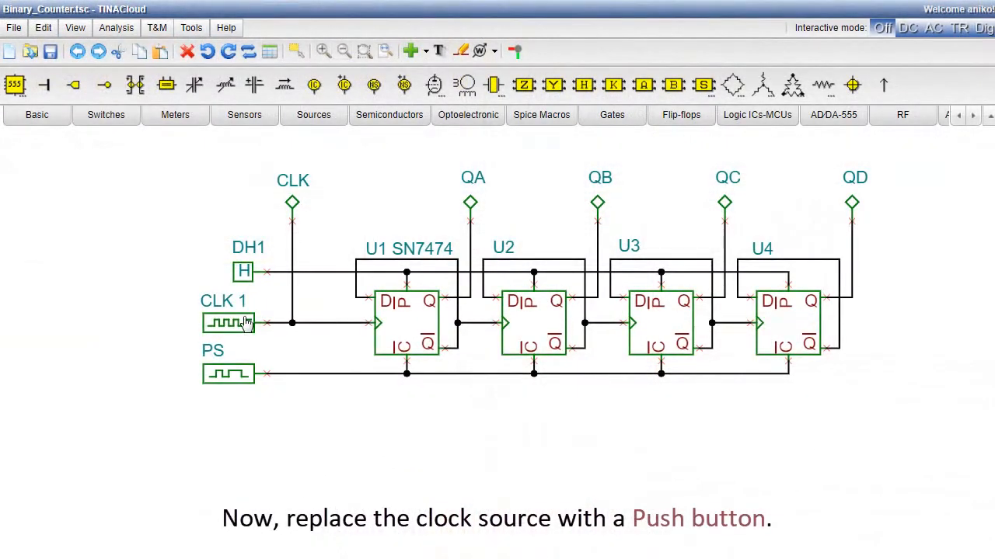
key(Delete)
Step: Place an open push button to the left of the clock input line and label it PB
click(109, 117)
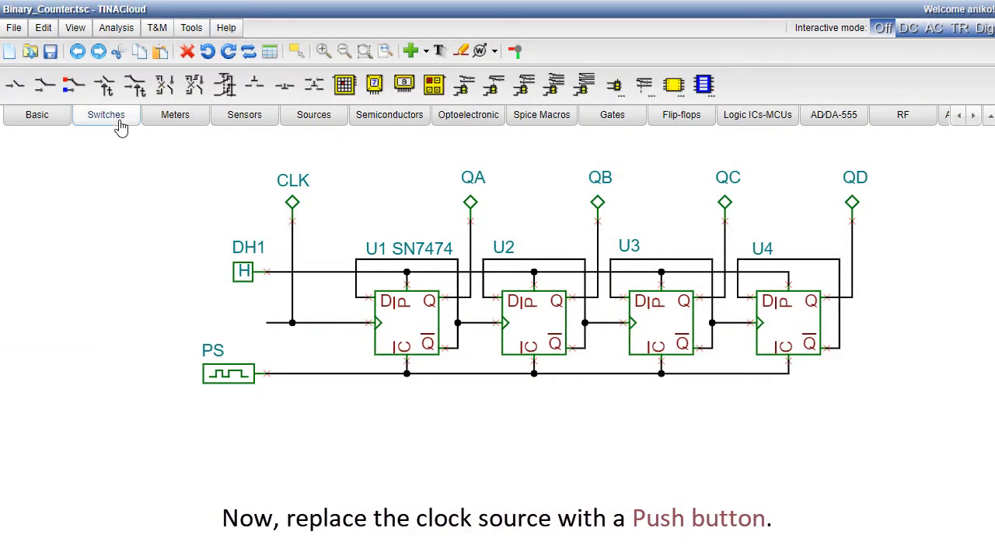
click(255, 83)
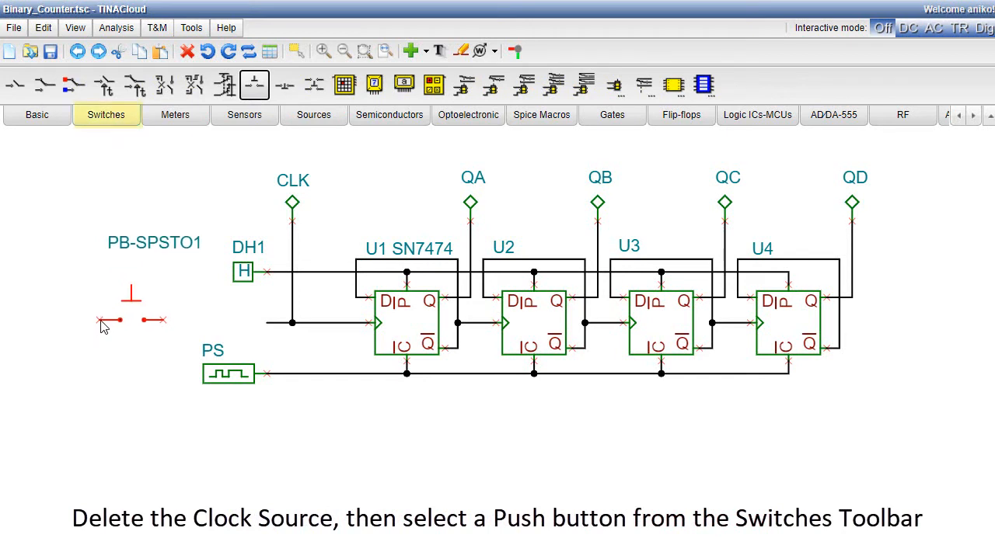
click(116, 328)
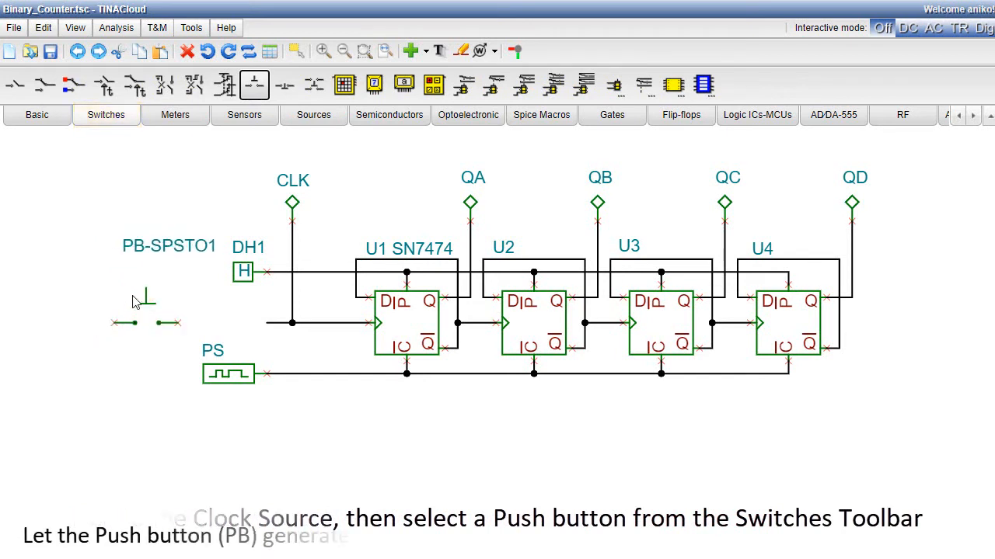
double_click(158, 251)
click(561, 320)
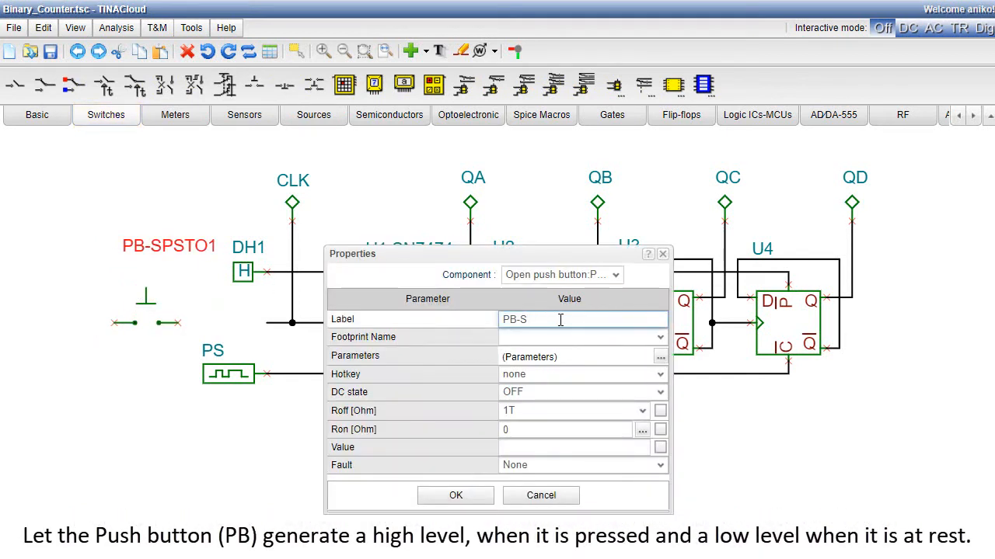
click(455, 495)
Step: Move the DH1 high-level source to the far left and wire push button PB between its line and the CLK node
drag(247, 278, 43, 278)
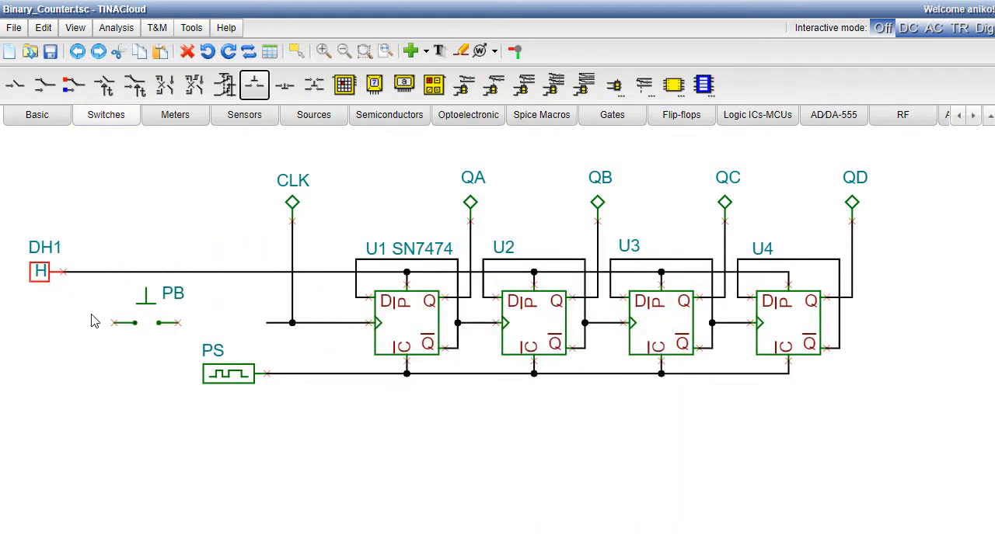
click(114, 322)
click(88, 272)
click(179, 322)
click(292, 323)
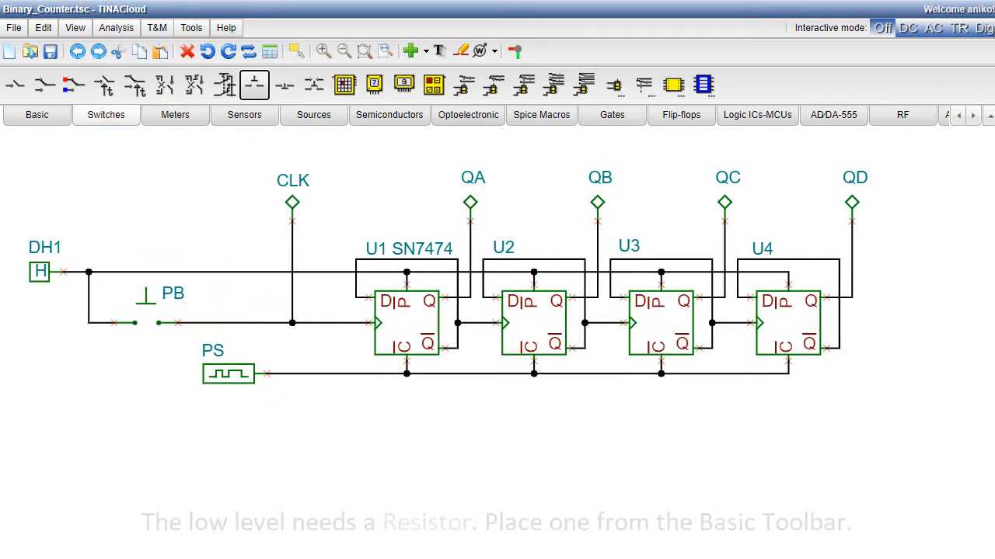
Step: Place a vertical 1k resistor below the push button, to the lower left of the PS source
key(Escape)
click(39, 120)
click(194, 86)
click(194, 459)
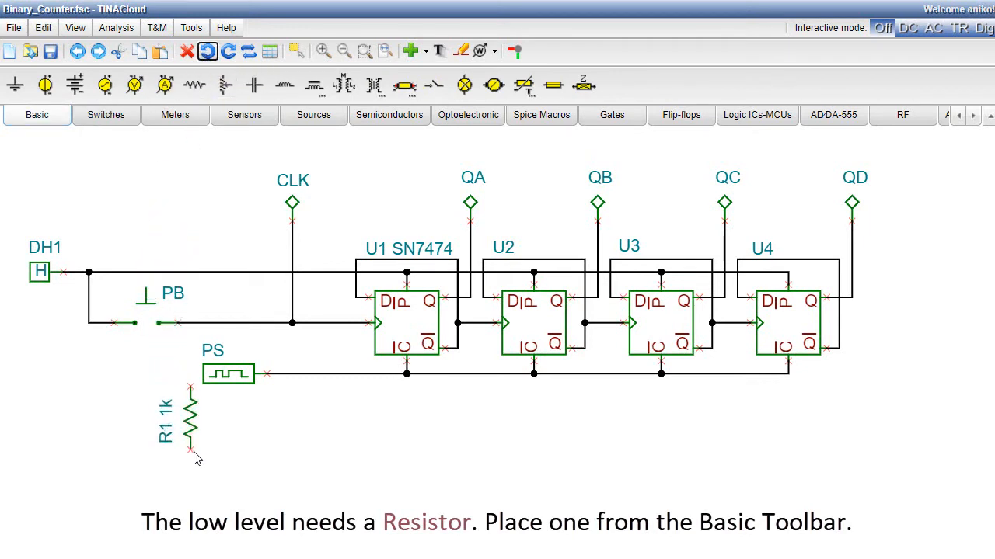